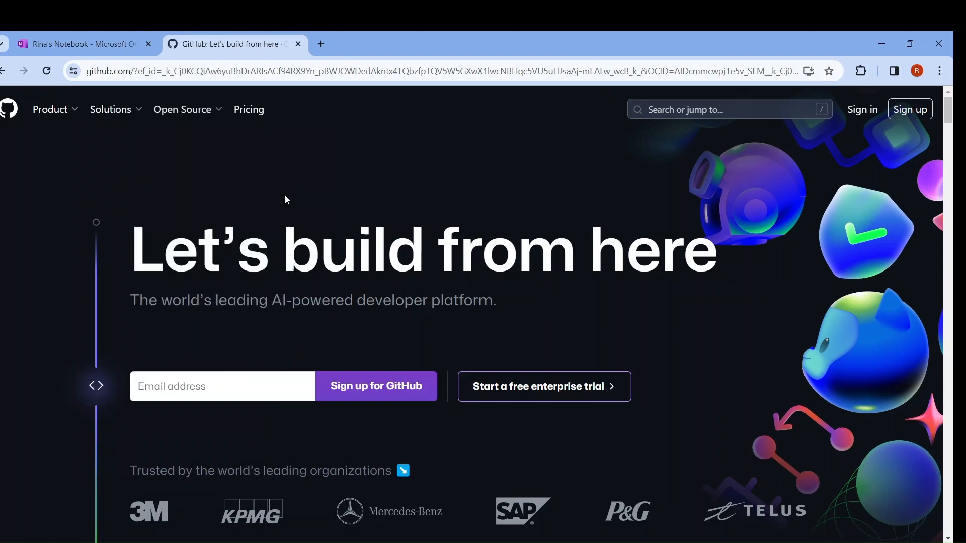
Step: Start signing up for a new GitHub account and submit the account's email address
left_click(908, 111)
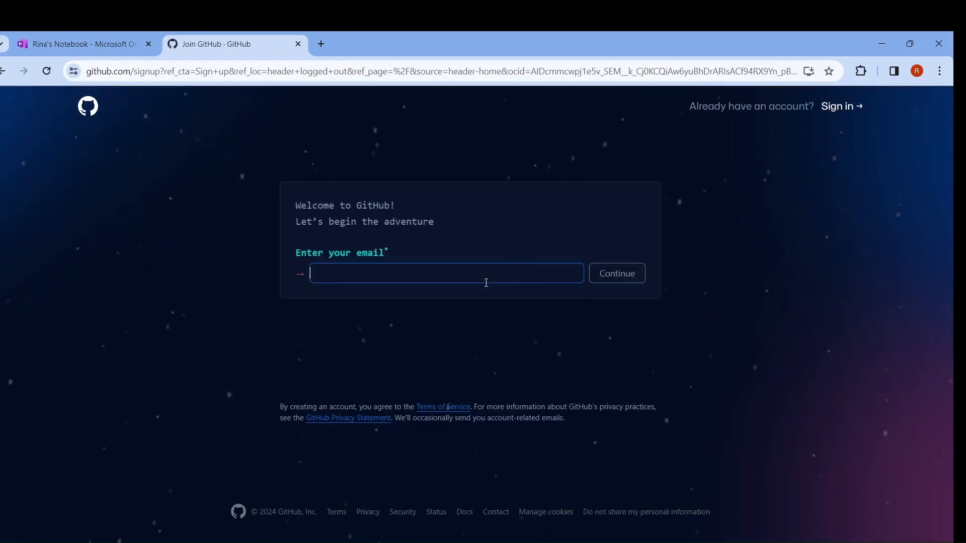
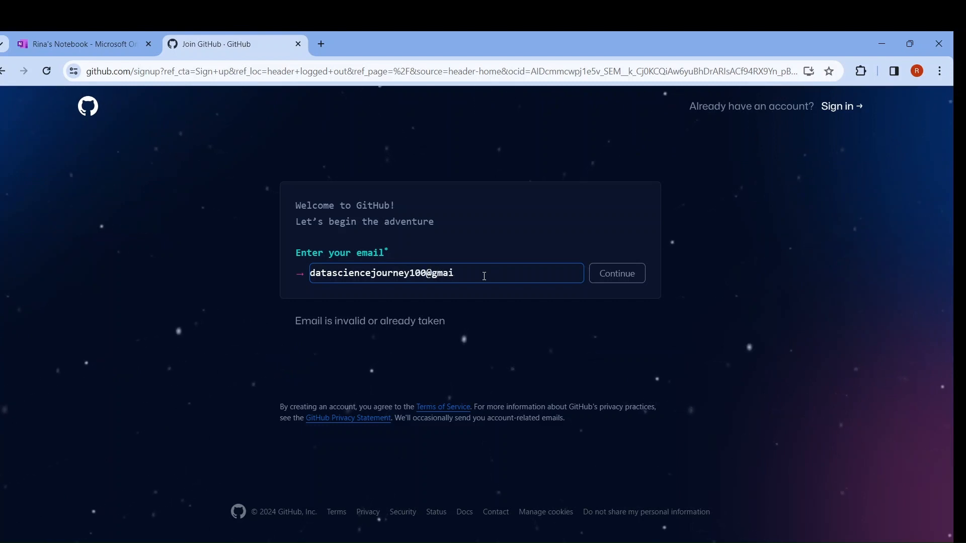
left_click(604, 276)
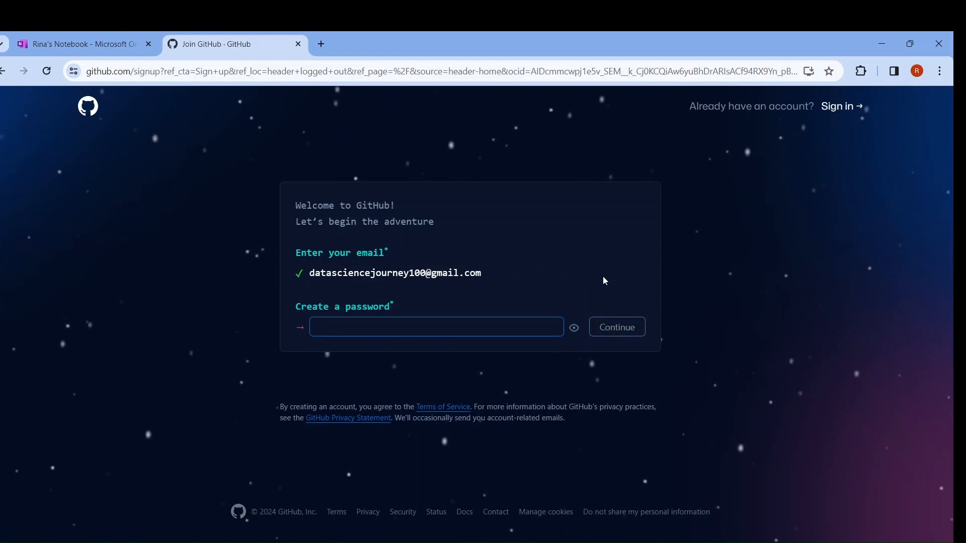
Step: Enter a password for the new account and continue to the username
type("••")
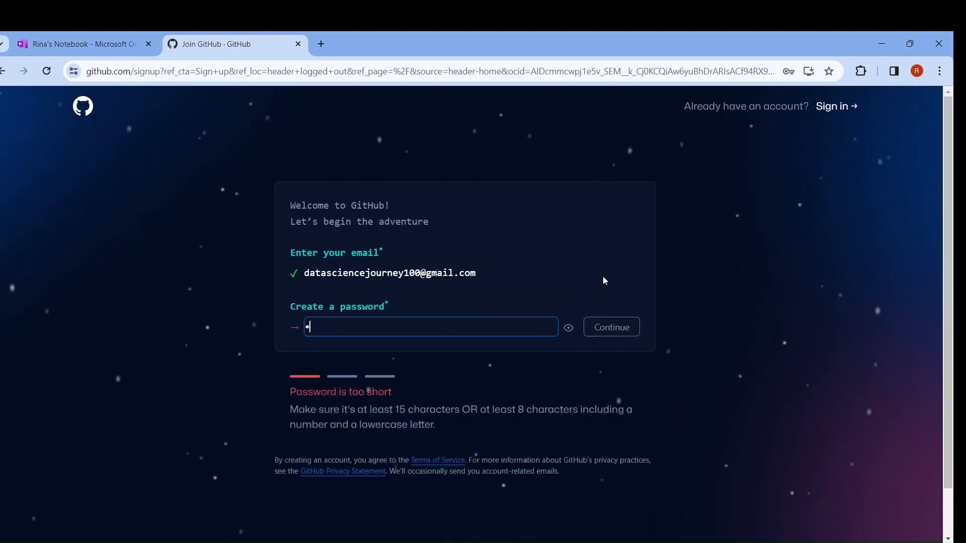
type("•••••")
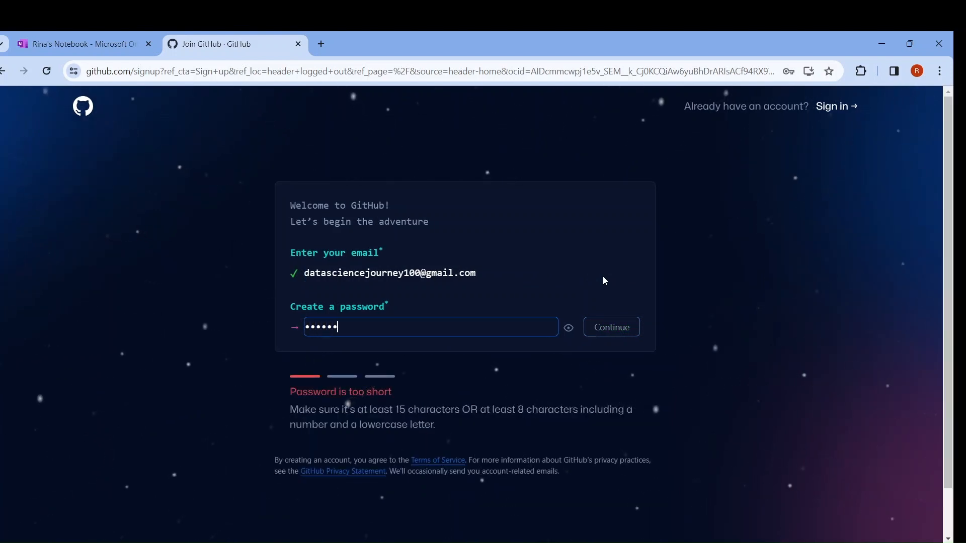
type("•••••")
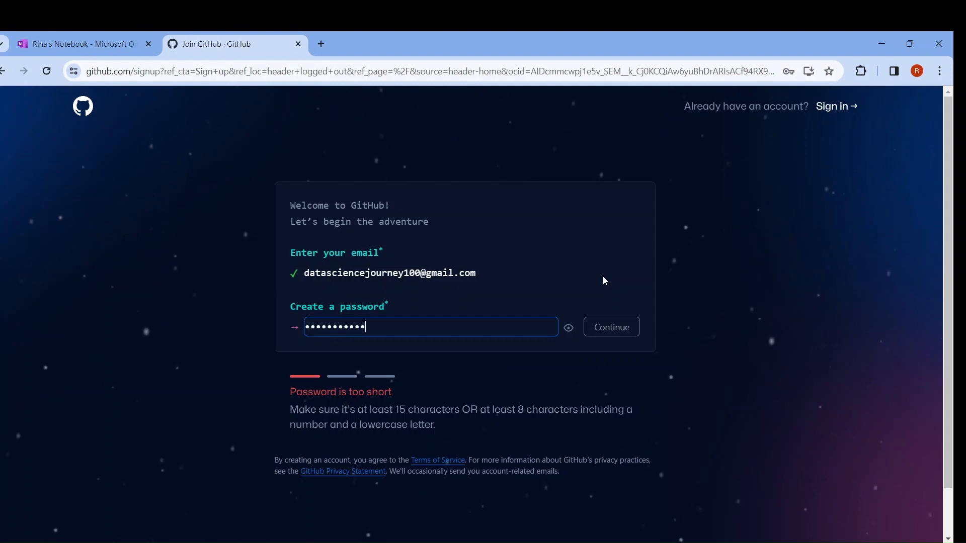
left_click(608, 329)
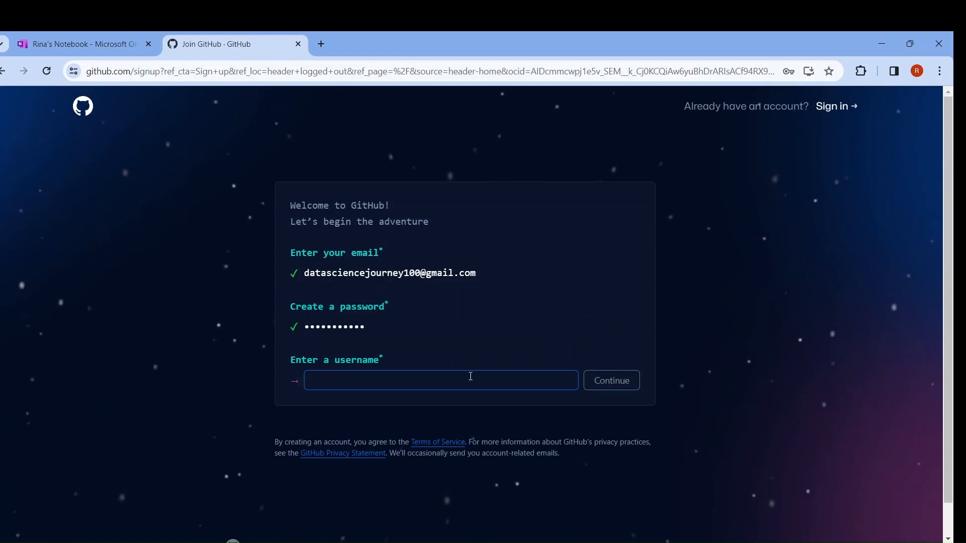
type("Rin")
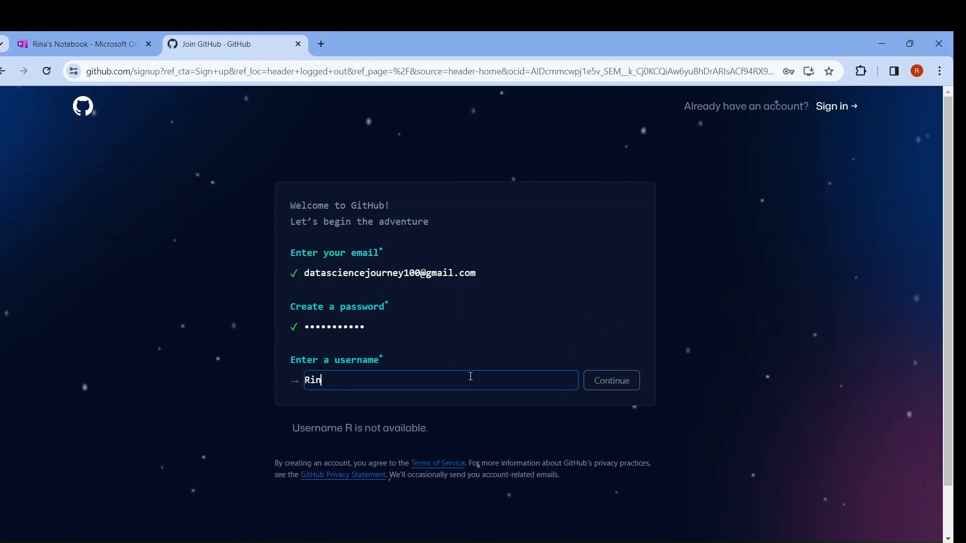
key("BackSpace")
key("BackSpace")
type("ani")
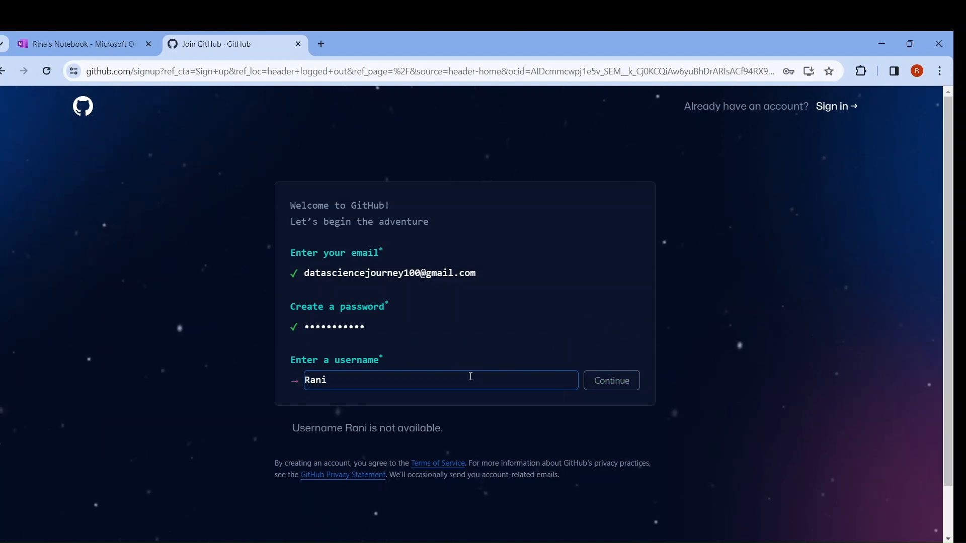
key("BackSpace")
key("BackSpace")
key("BackSpace")
key("BackSpace")
type("da")
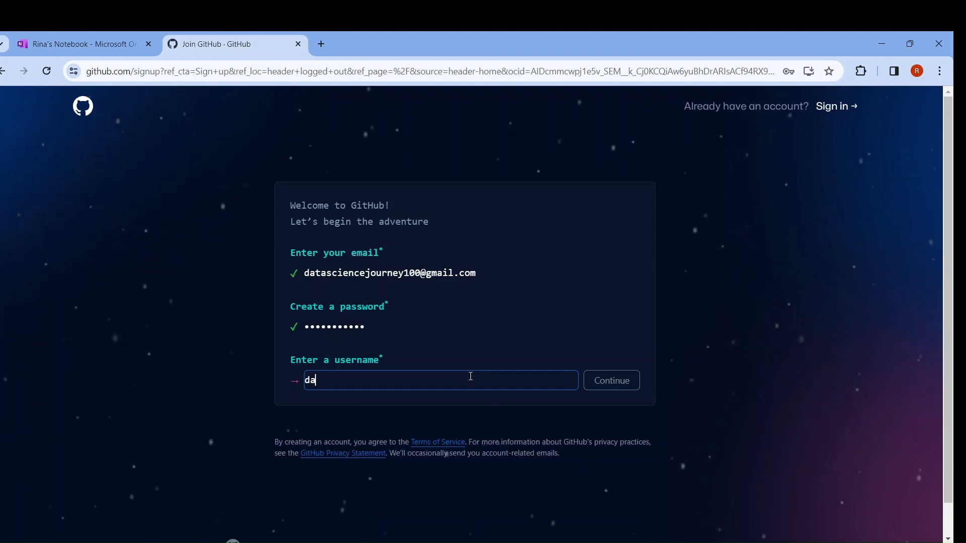
key("BackSpace")
key("BackSpace")
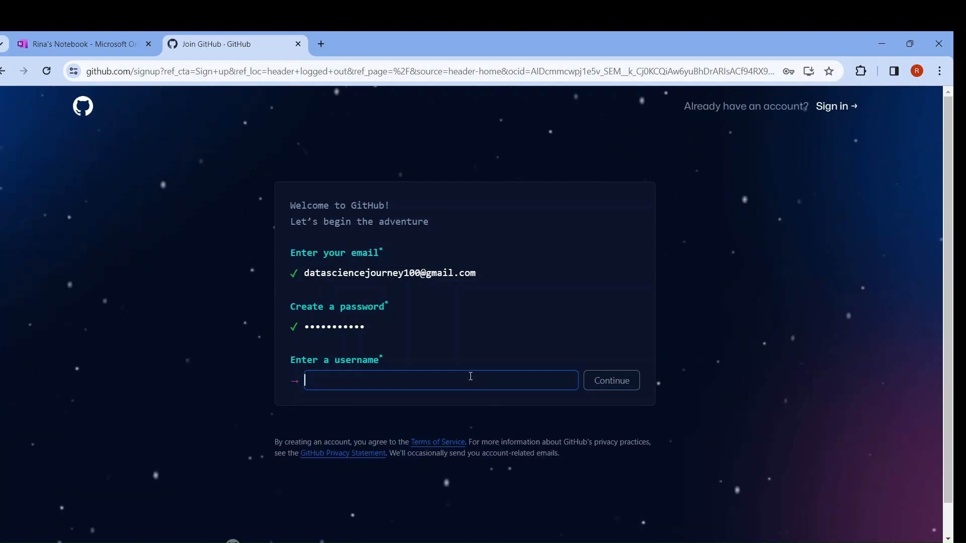
Step: Set the account's username to datascience-1100 and continue to the email preferences
type("data")
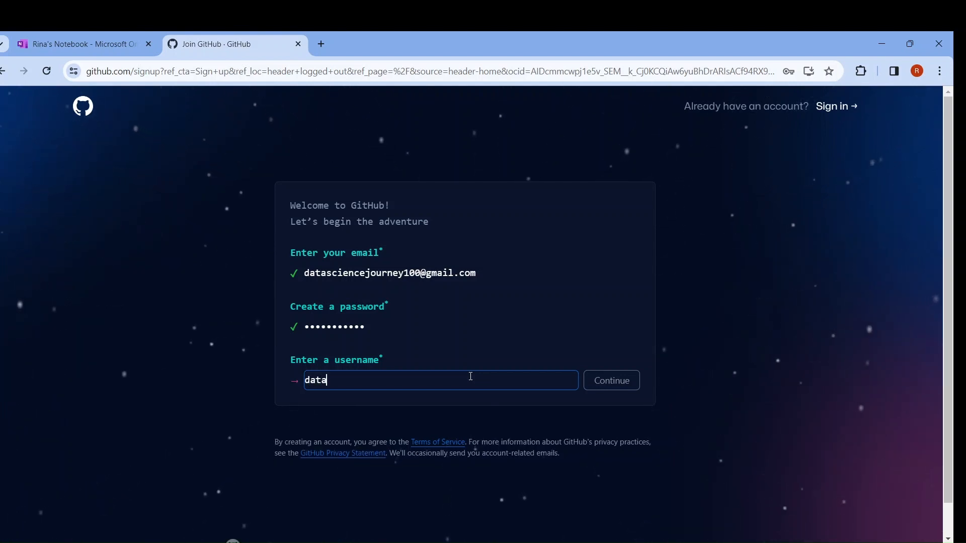
type("science")
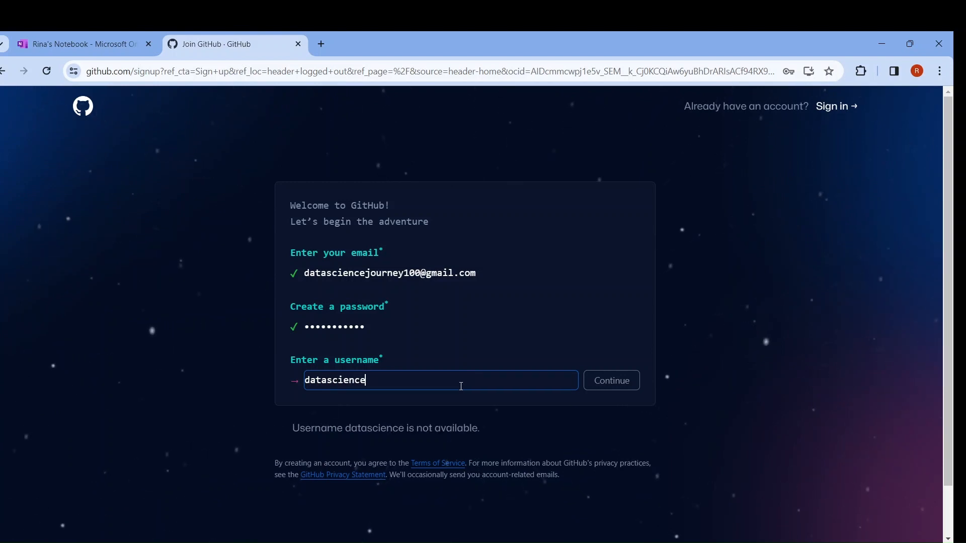
type("100")
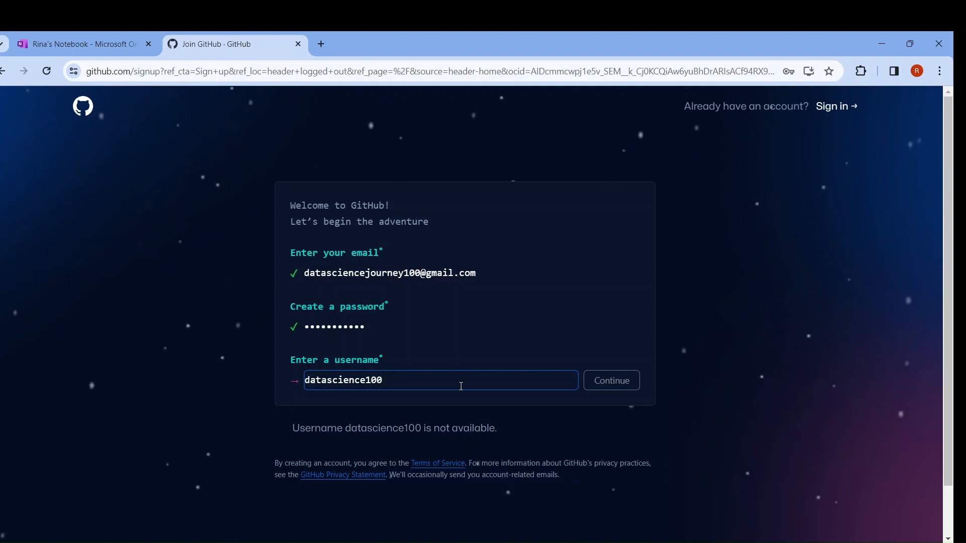
key("Left")
key("Left")
key("Left")
key("Right")
key("Left")
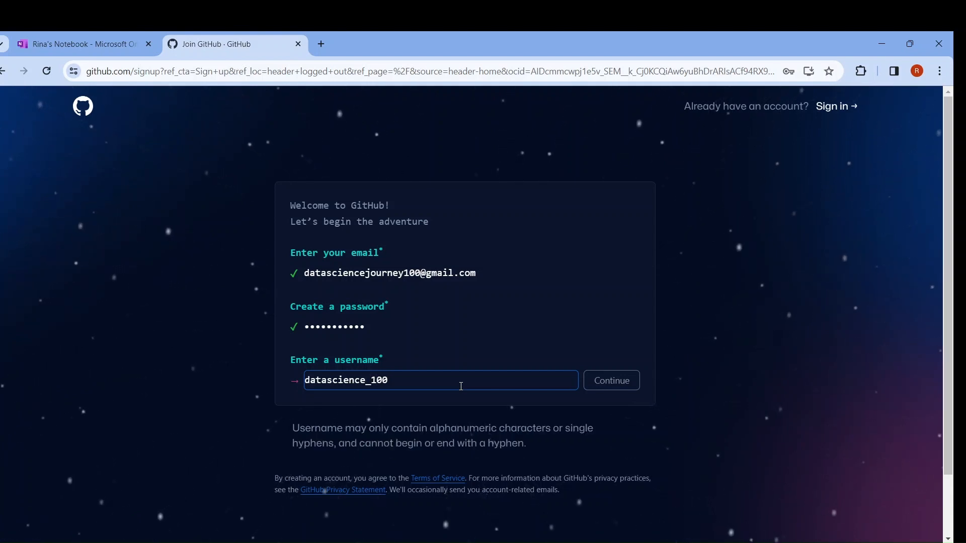
key("BackSpace")
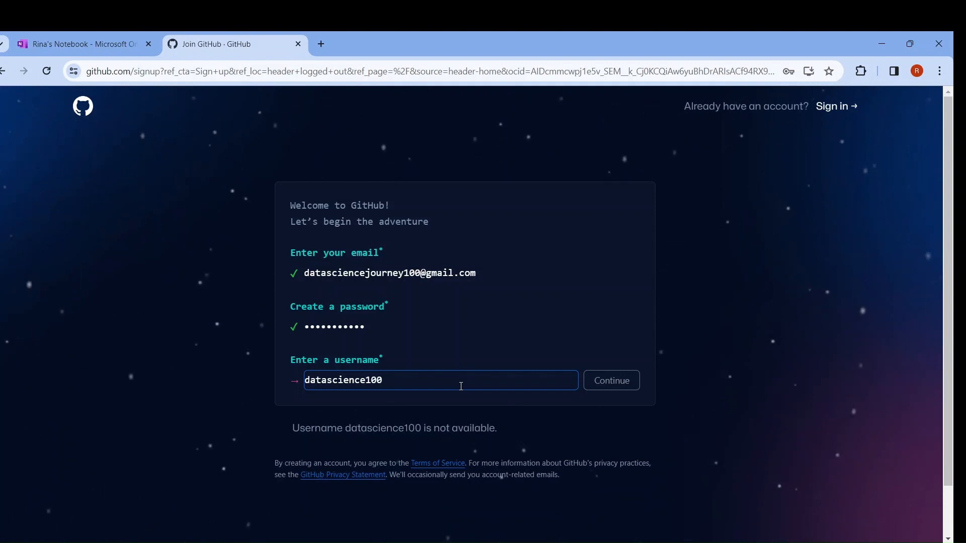
type("-")
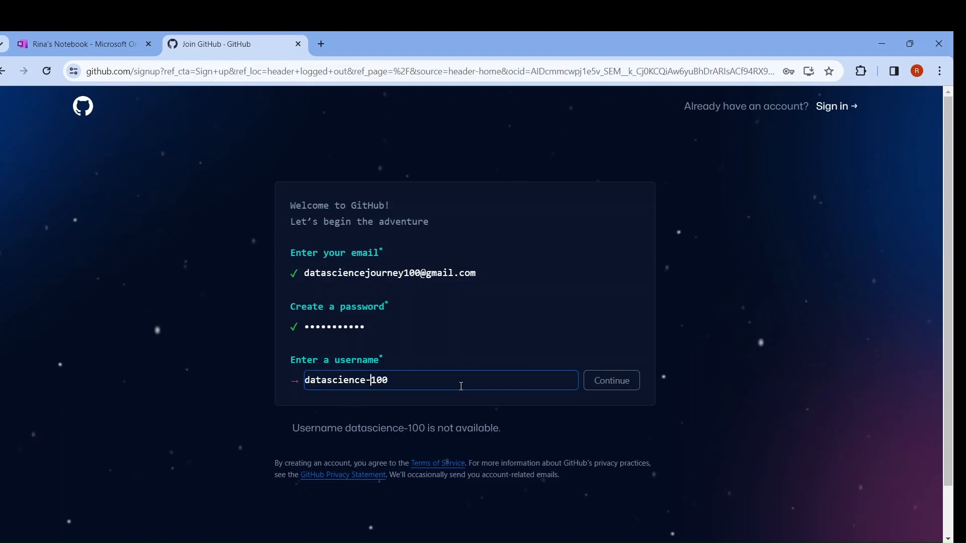
type("1")
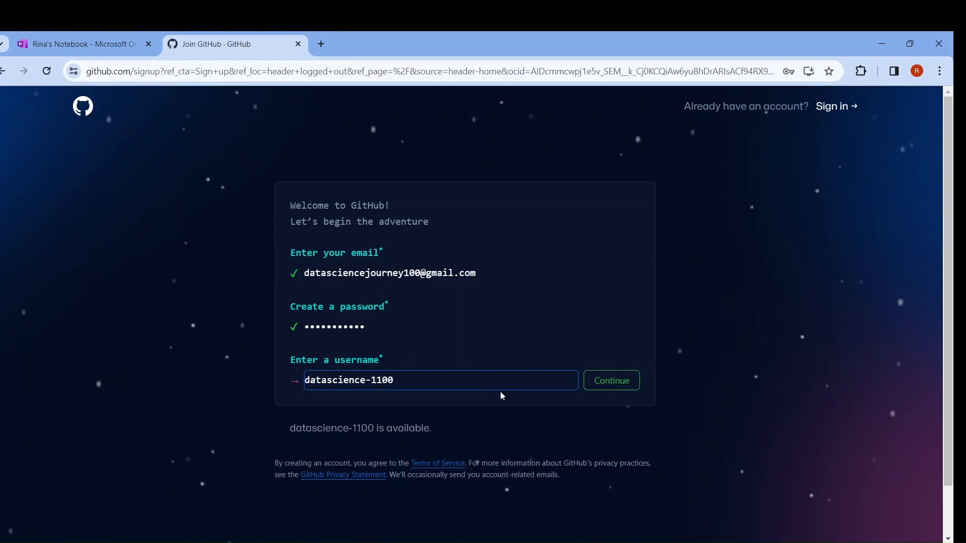
left_click(612, 383)
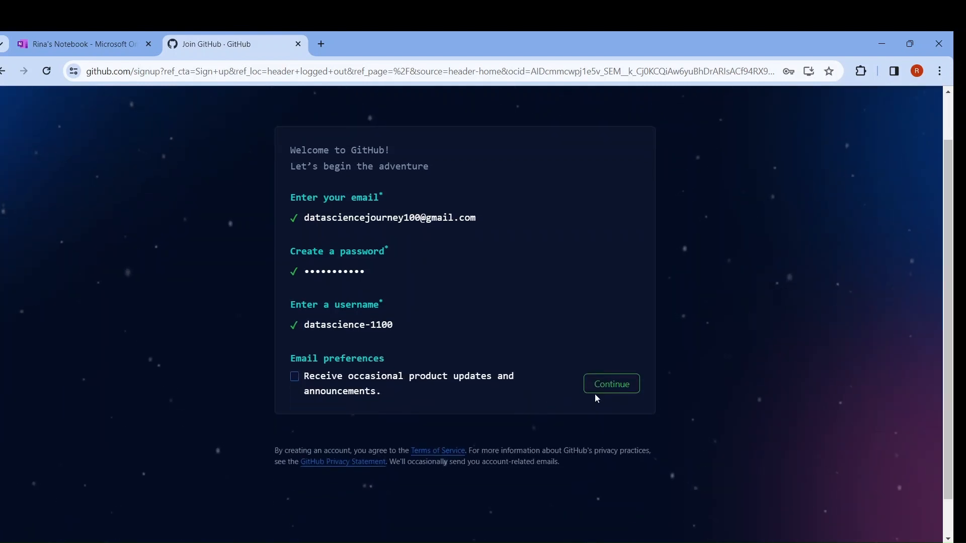
Step: Leave product update emails off and solve the verification puzzle by rotating the watering can to match the hand's direction
left_click(606, 392)
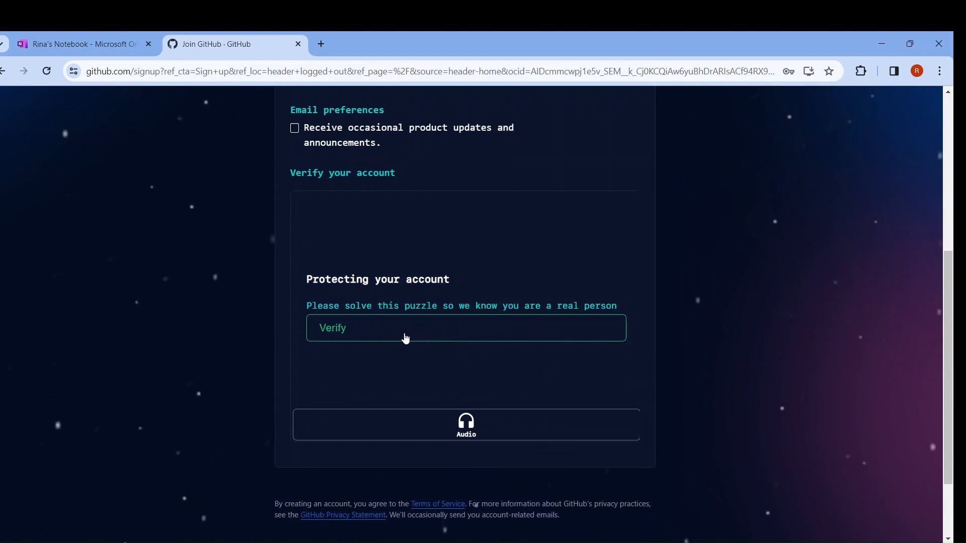
left_click(406, 336)
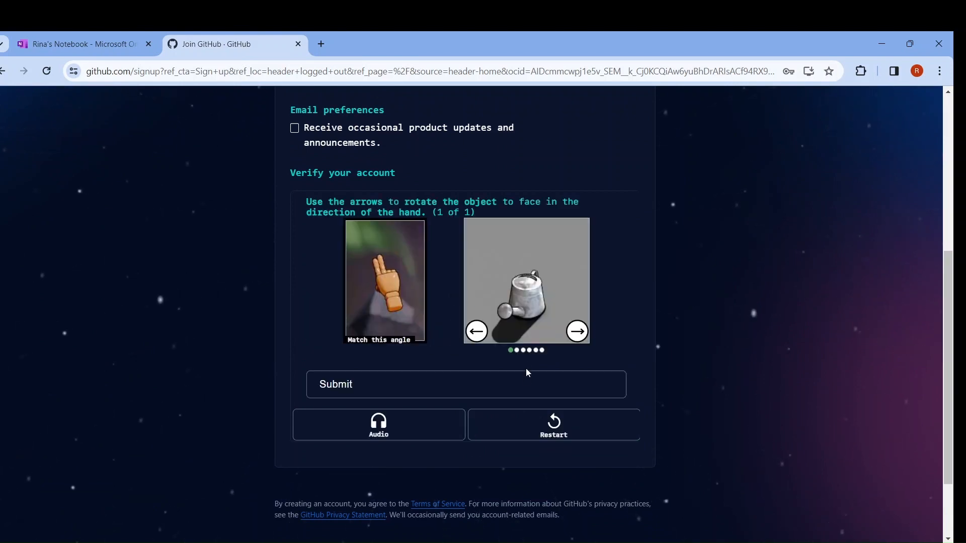
left_click(574, 338)
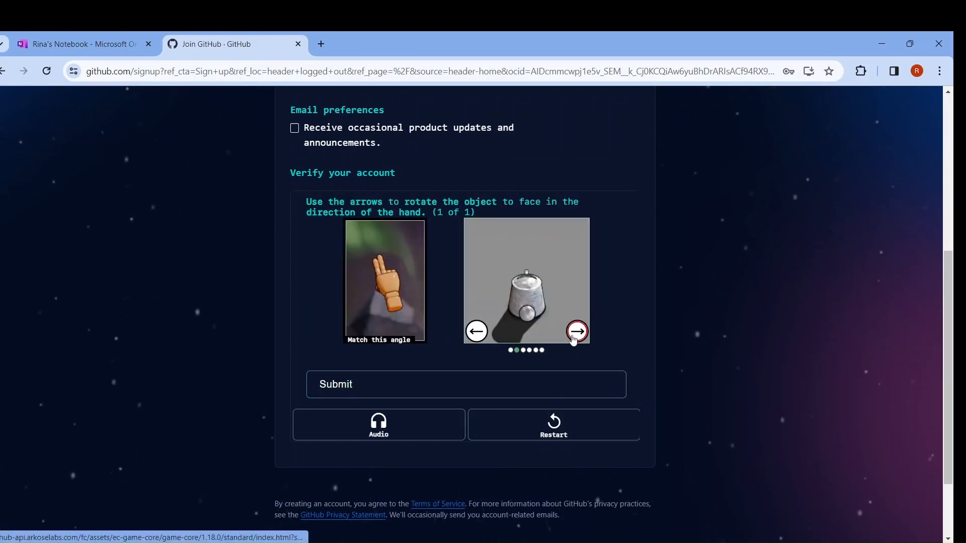
left_click(574, 338)
left_click(574, 338)
left_click(575, 334)
left_click(575, 334)
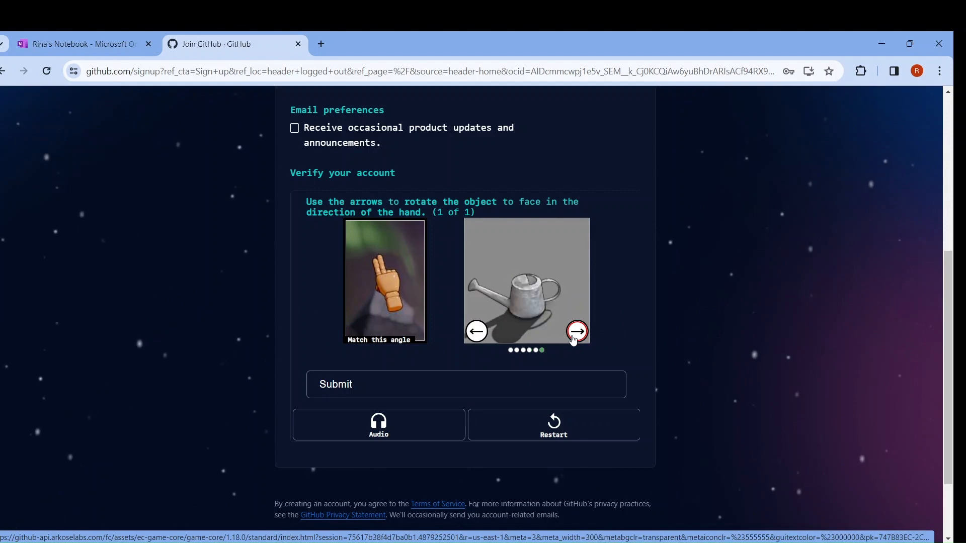
left_click(477, 332)
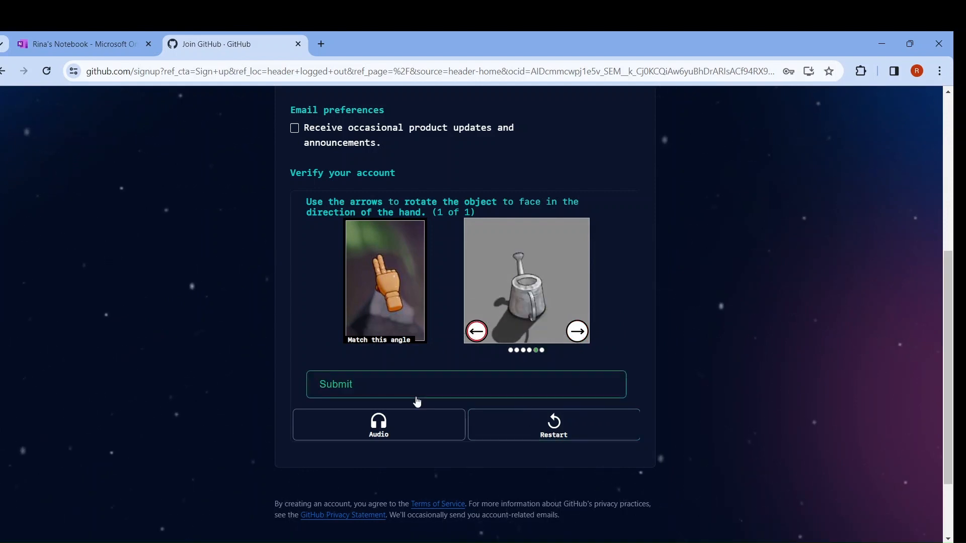
left_click(388, 381)
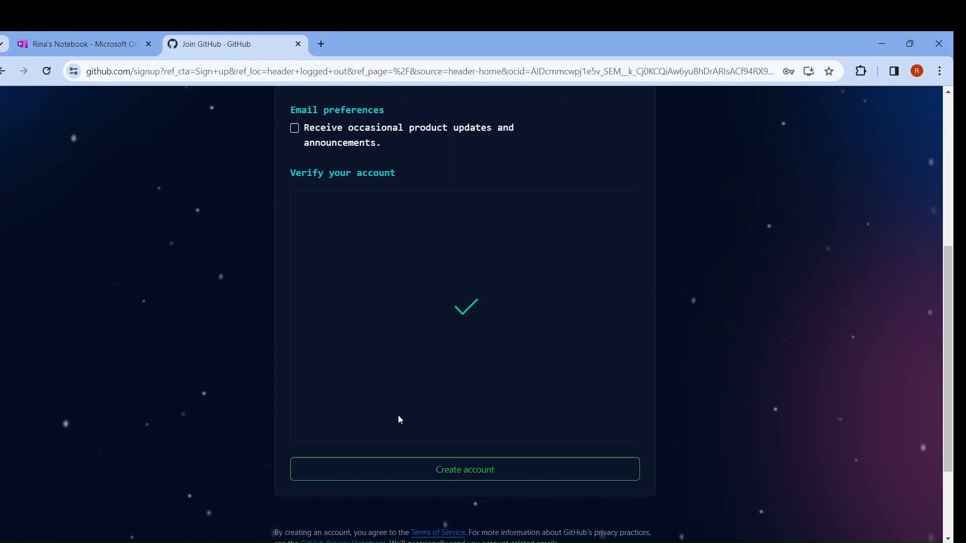
Step: Create the account without saving its password in the browser, and open a new browser tab
left_click(439, 473)
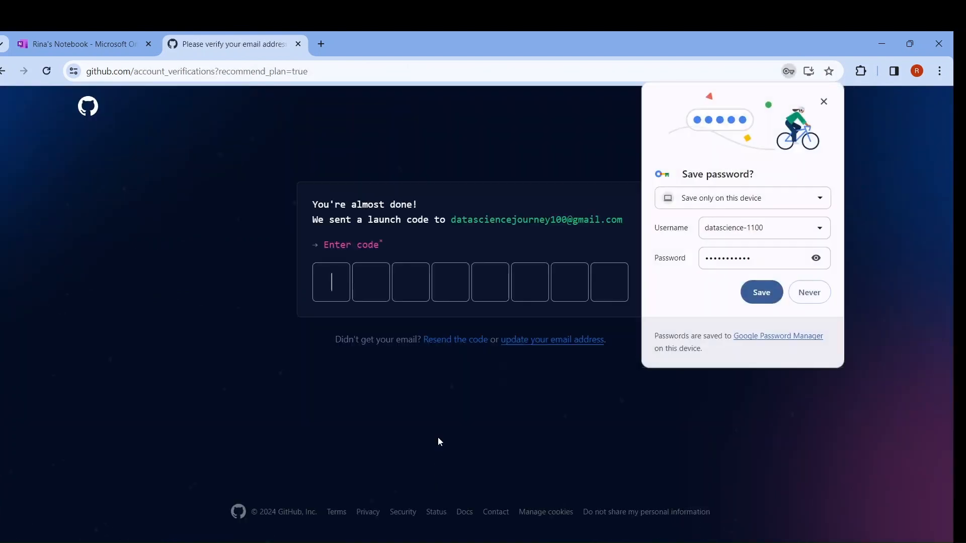
left_click(805, 295)
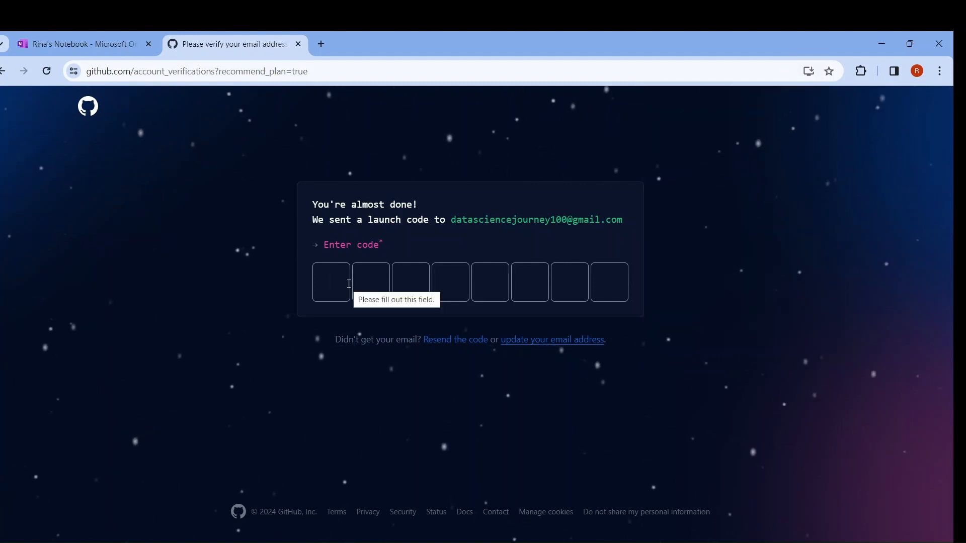
left_click(321, 43)
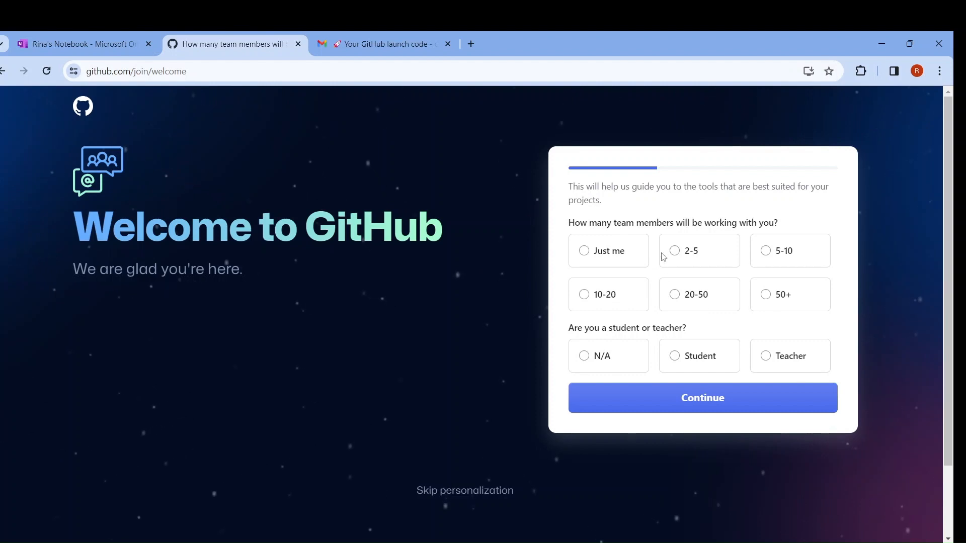
Step: Answer the welcome questions with 2-5 team members and Teacher, and continue to the recommended plans
left_click(615, 256)
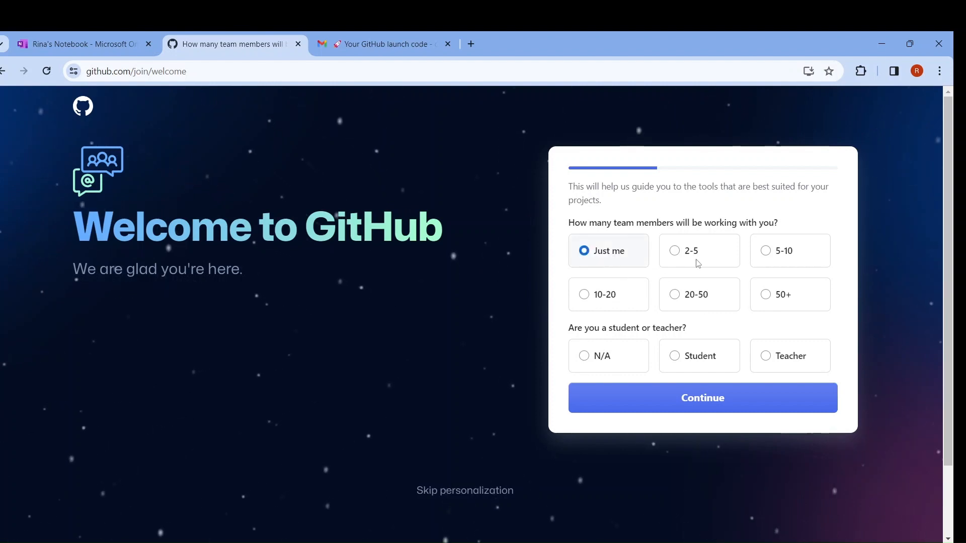
left_click(674, 251)
scroll(671, 250, "down", 2)
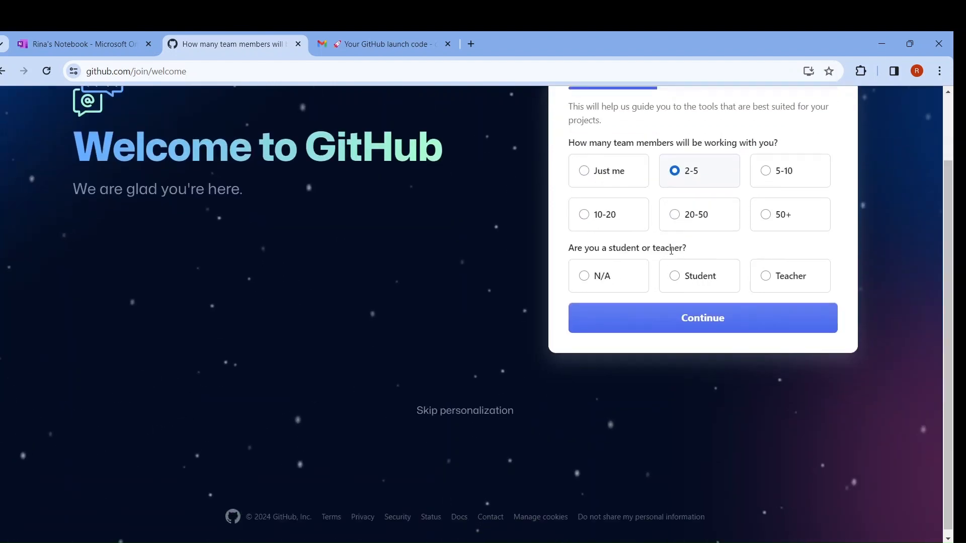
left_click(767, 280)
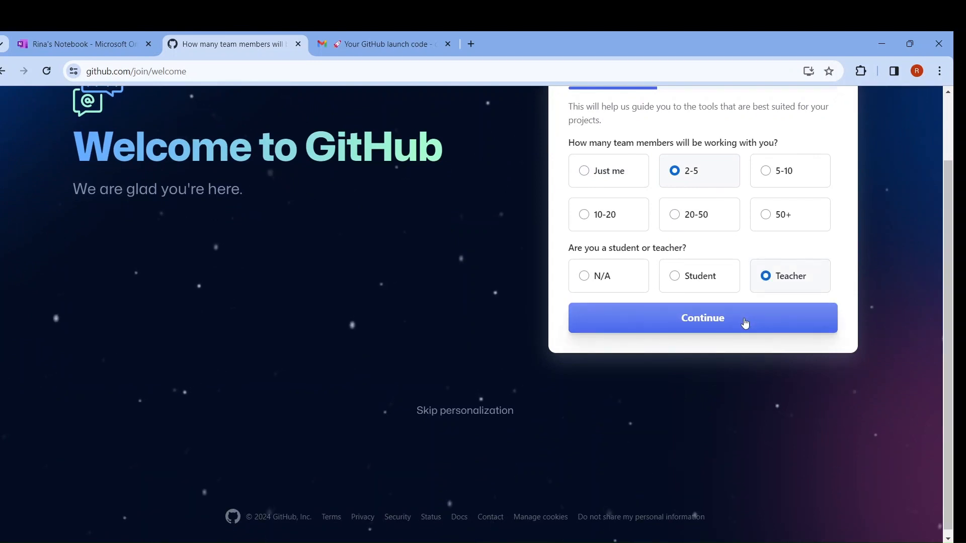
left_click(745, 323)
scroll(685, 393, "down", 8)
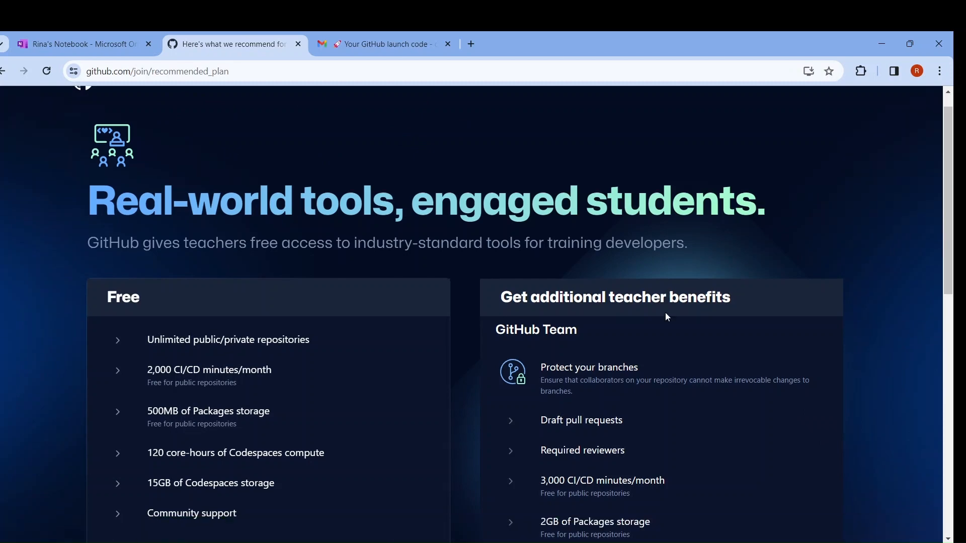
Step: Review the recommended plans, continue with the Free plan, and dismiss the Octoverse 2023 banner on the dashboard
scroll(667, 316, "down", 5)
scroll(667, 317, "down", 9)
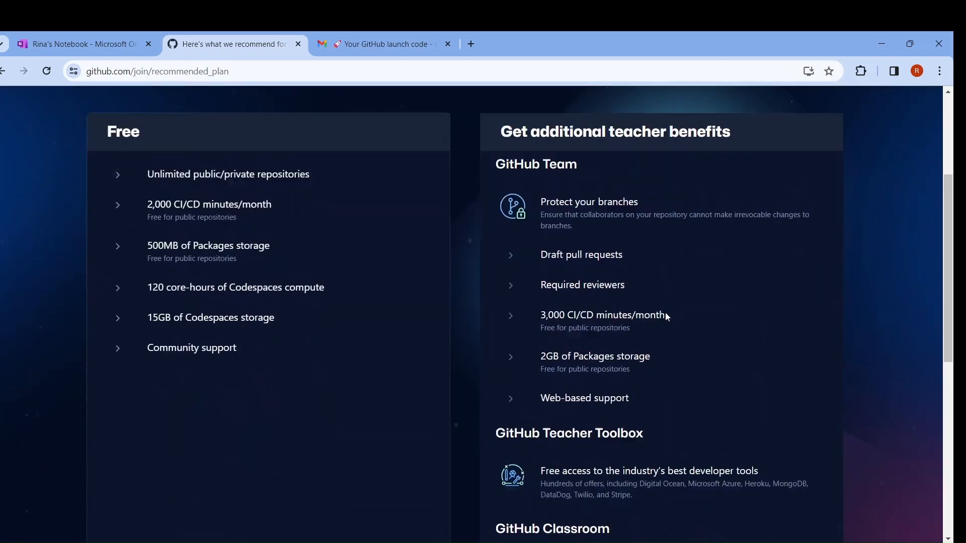
left_click(371, 371)
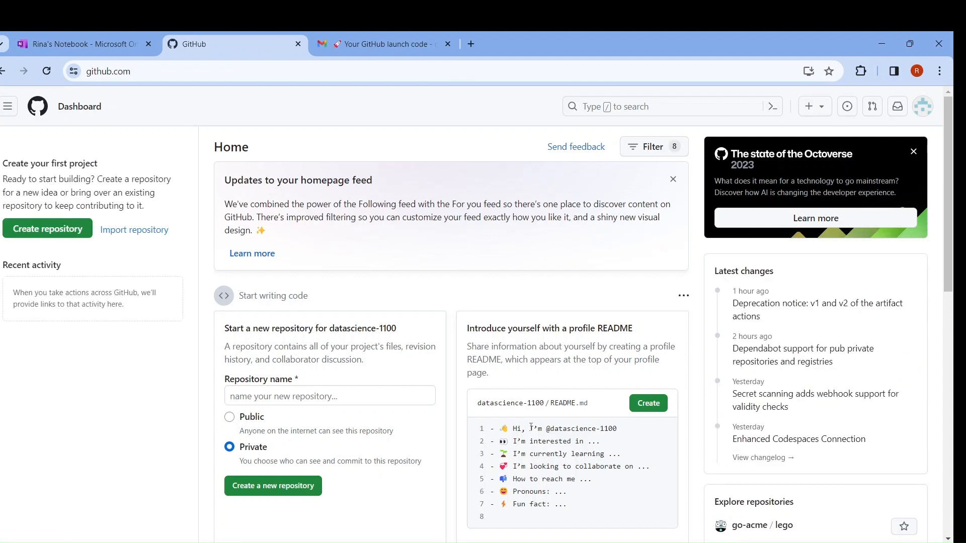
left_click(915, 153)
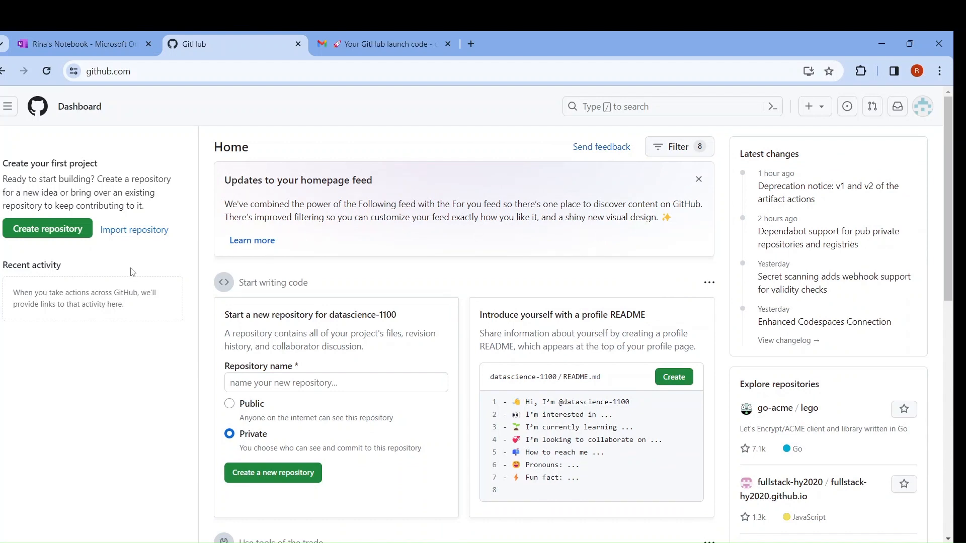
Step: Start a new repository named "Variables in Python" with the description "Some codes related to variables in Python"
left_click(58, 236)
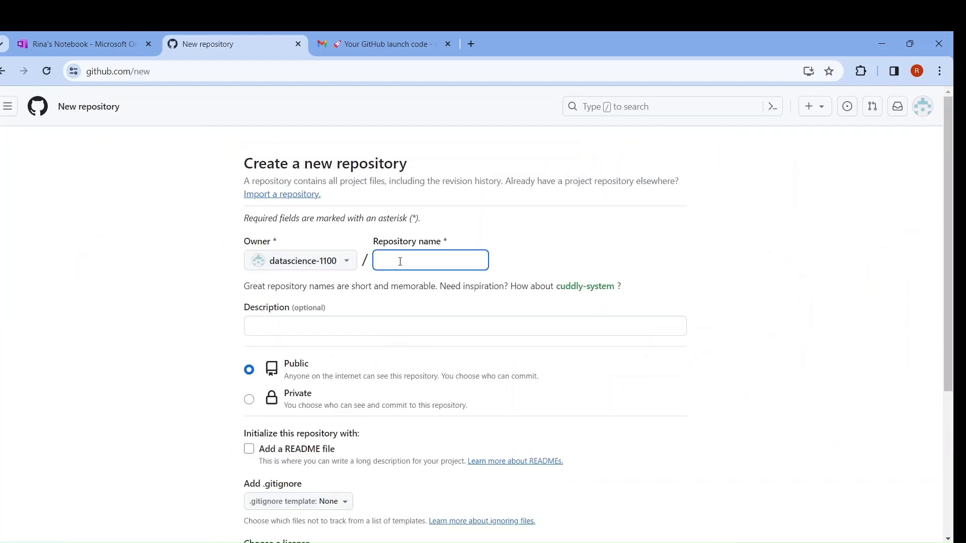
type("Var")
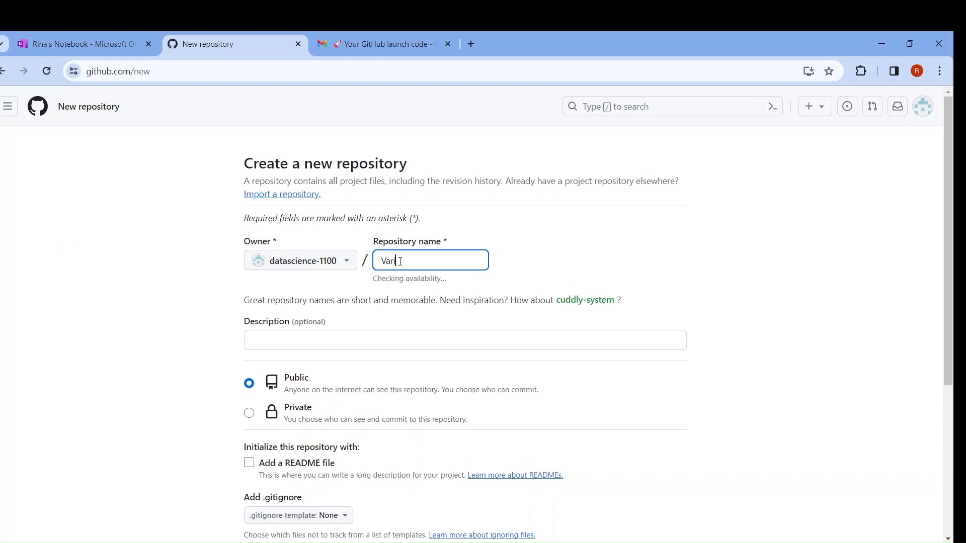
type("iables in Python")
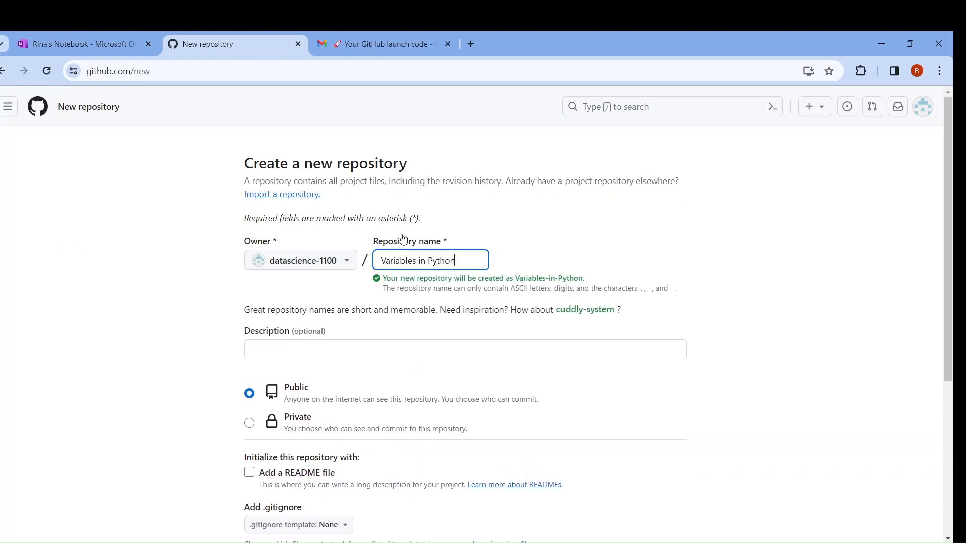
left_click(391, 342)
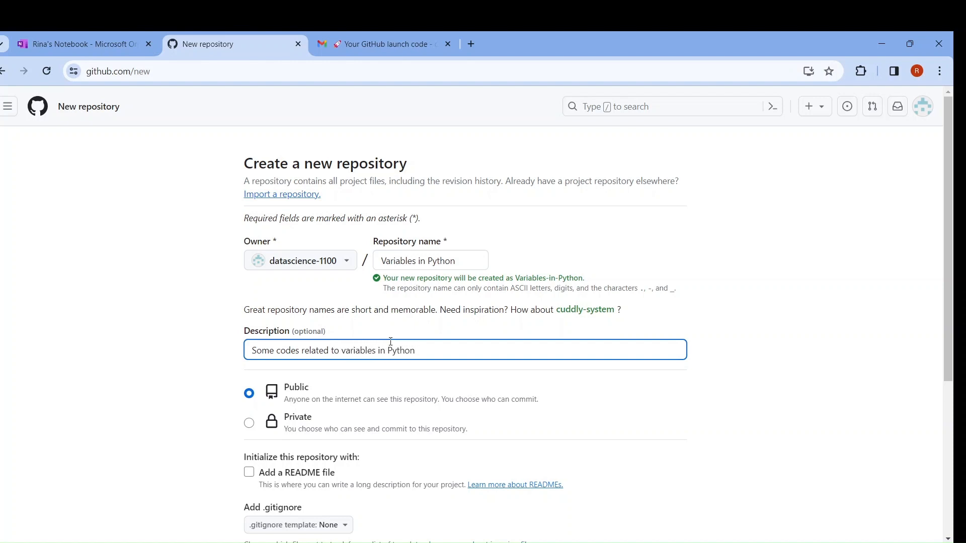
Step: Keep the repository public, initialize it with a README file, and create it
scroll(293, 318, "down", 2)
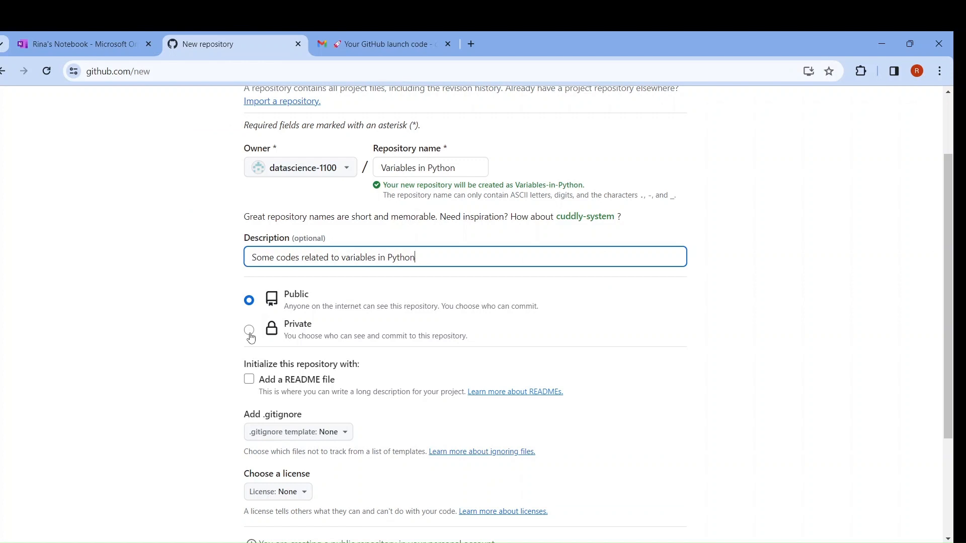
scroll(436, 328, "down", 1)
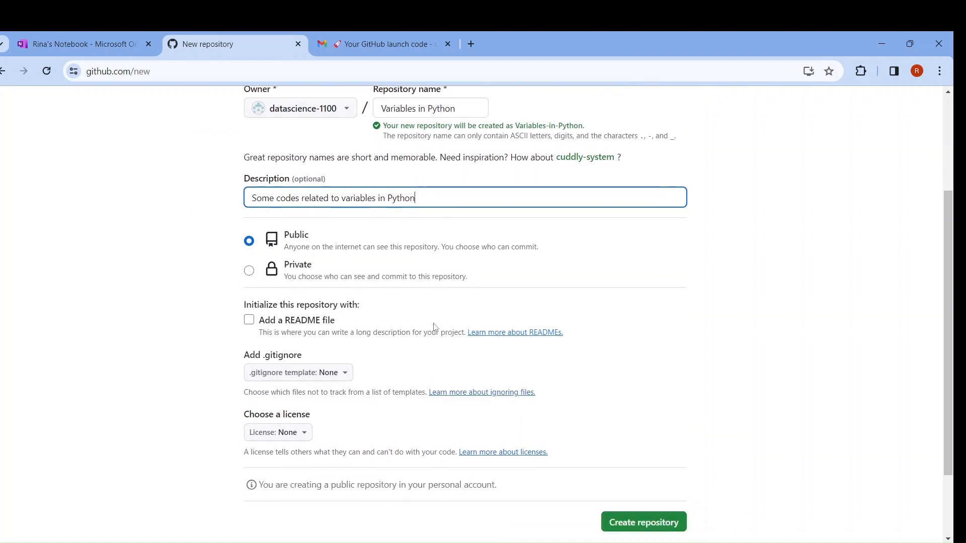
left_click(249, 317)
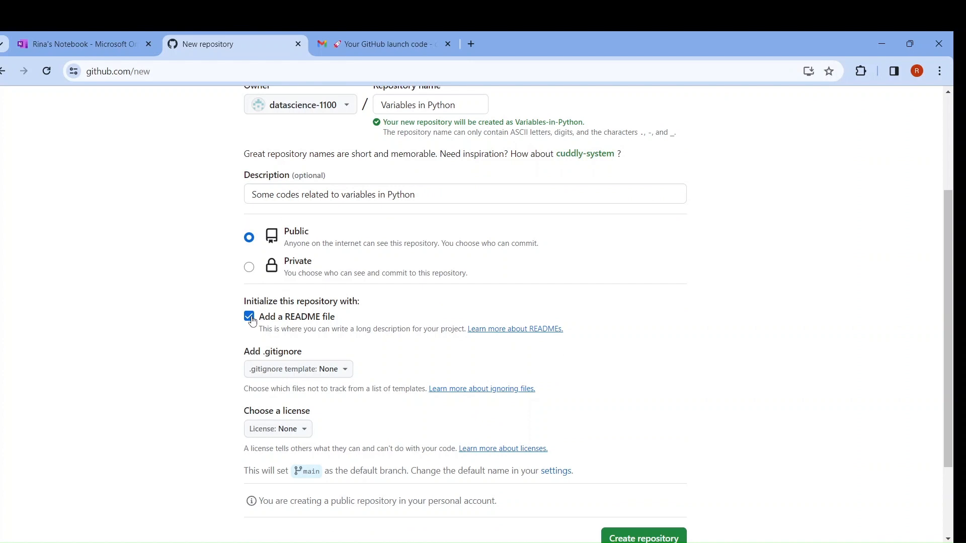
scroll(252, 322, "down", 2)
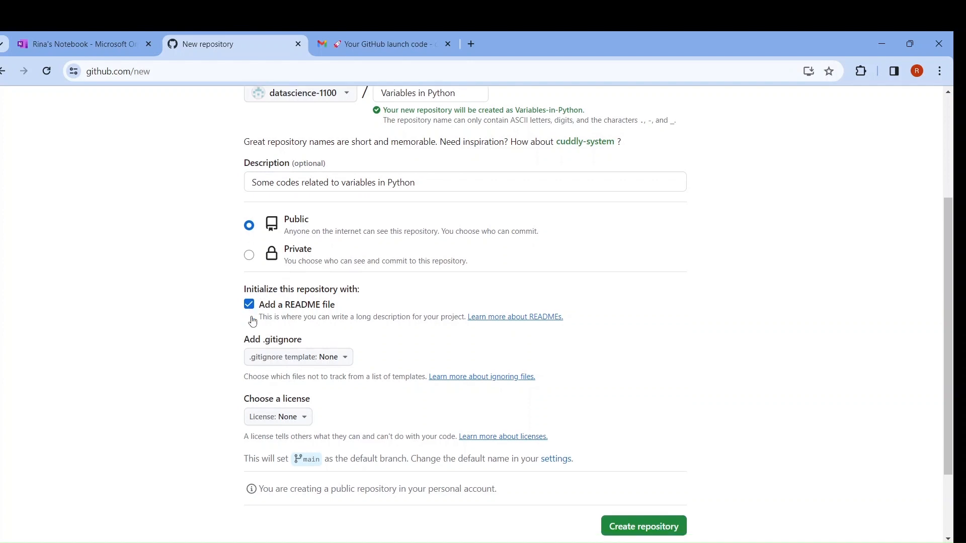
left_click(644, 457)
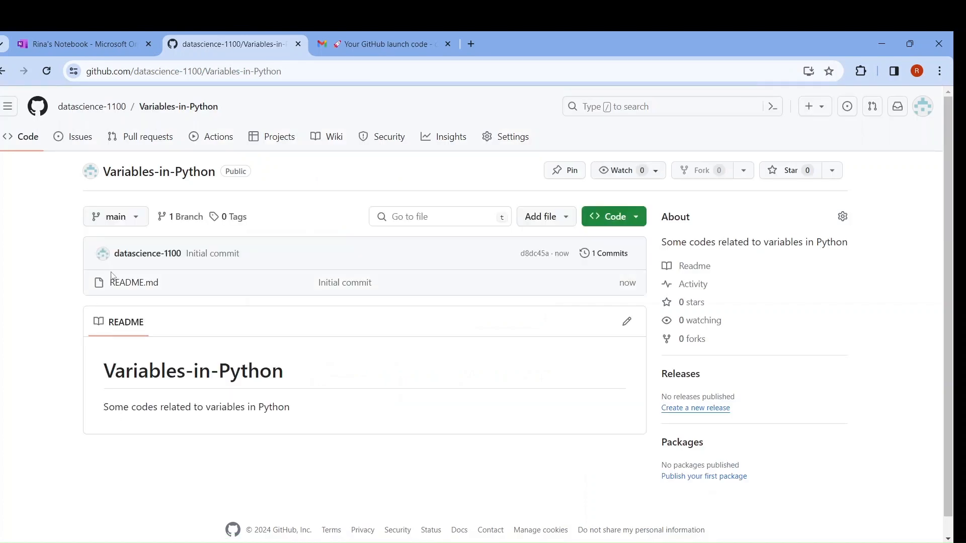
Step: View the repository's README.md, return to the repository page, and open the page for uploading files
left_click(137, 287)
key("alt+Left")
left_click(554, 225)
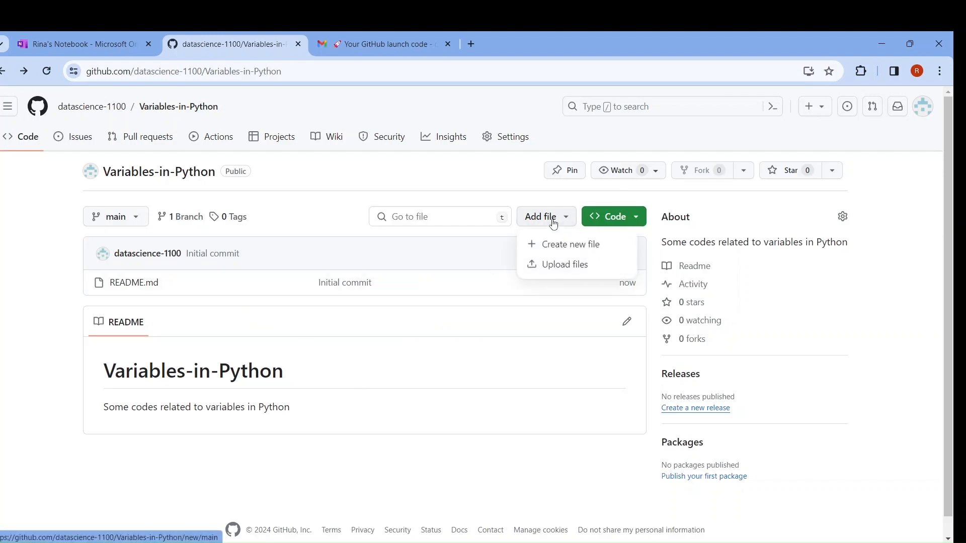
left_click(563, 265)
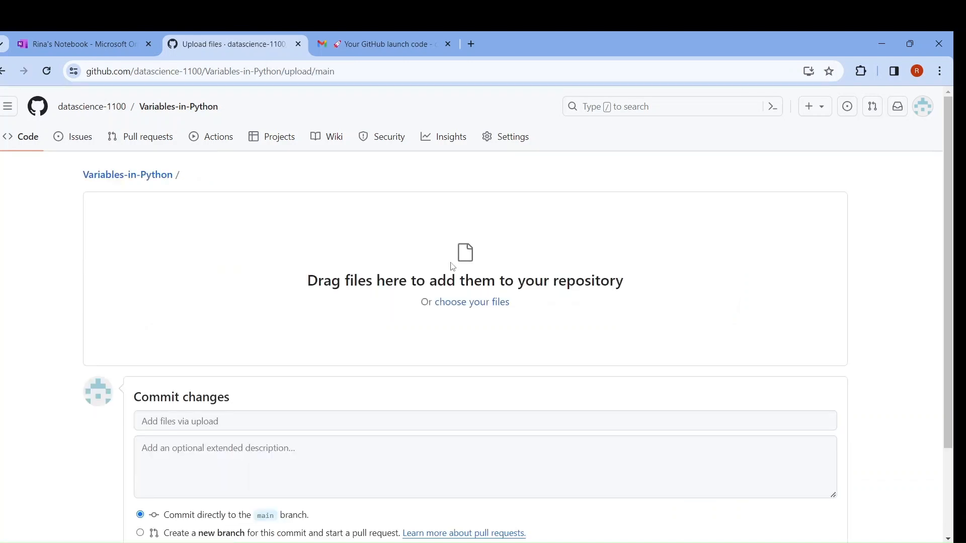
left_click(462, 303)
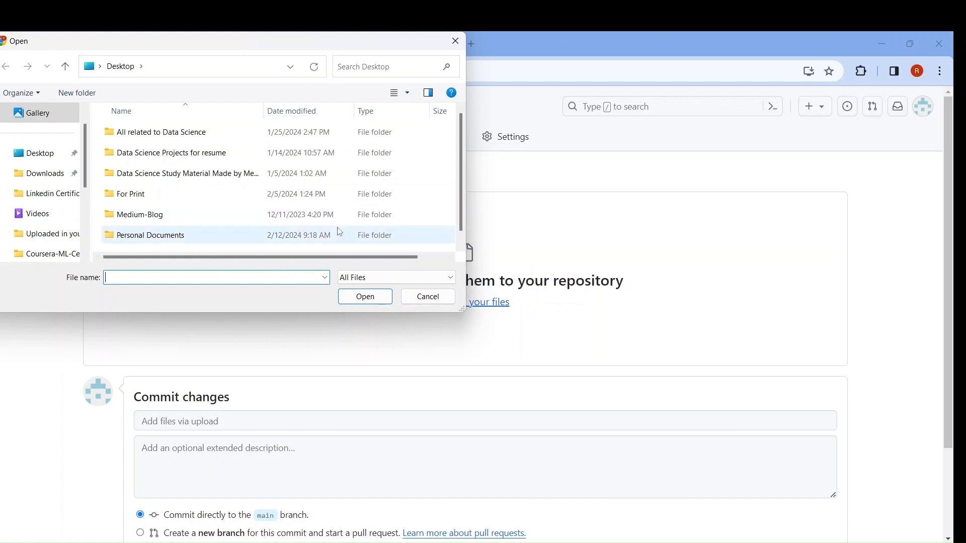
scroll(409, 207, "down", 1)
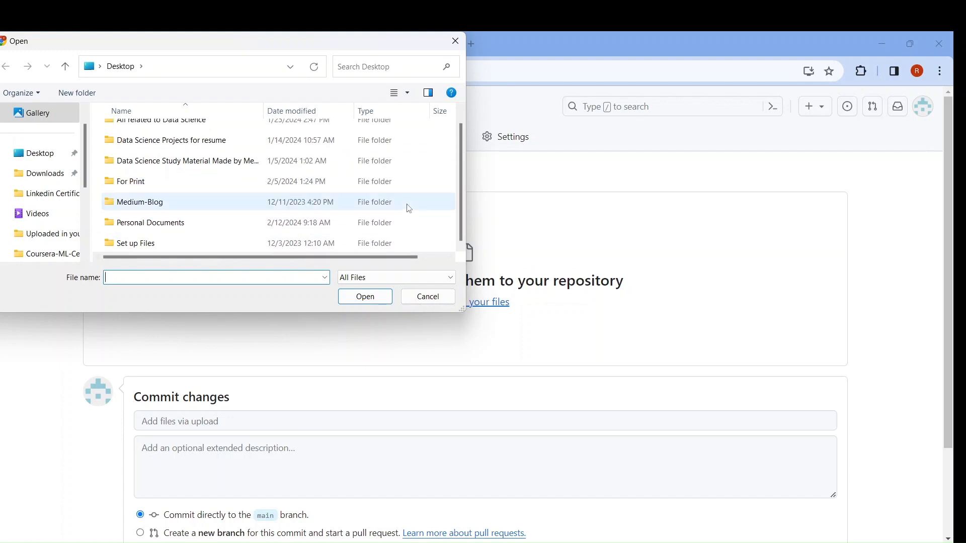
left_click(455, 40)
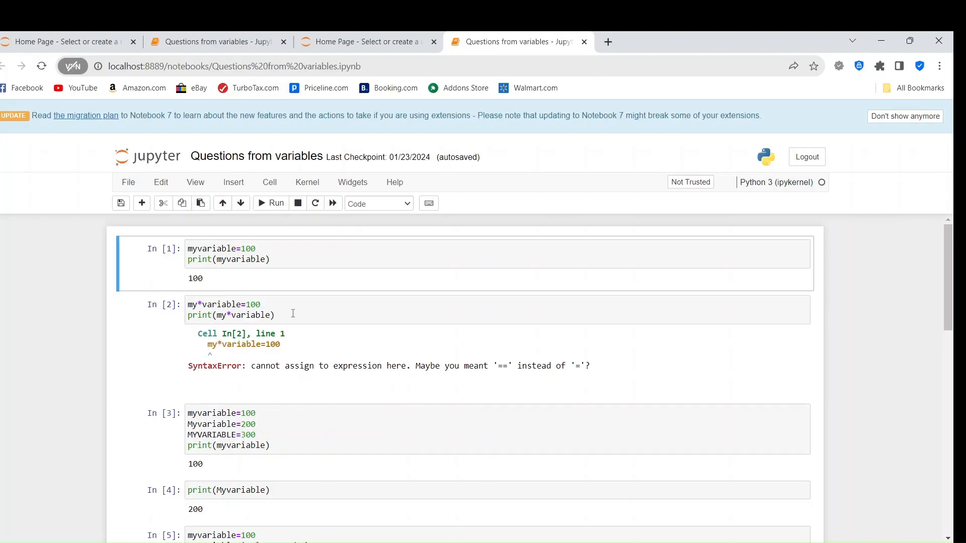
Step: Switch to Jupyter and download the "Questions from variables" notebook in Notebook (.ipynb) format
left_click(129, 182)
mouse_move(150, 359)
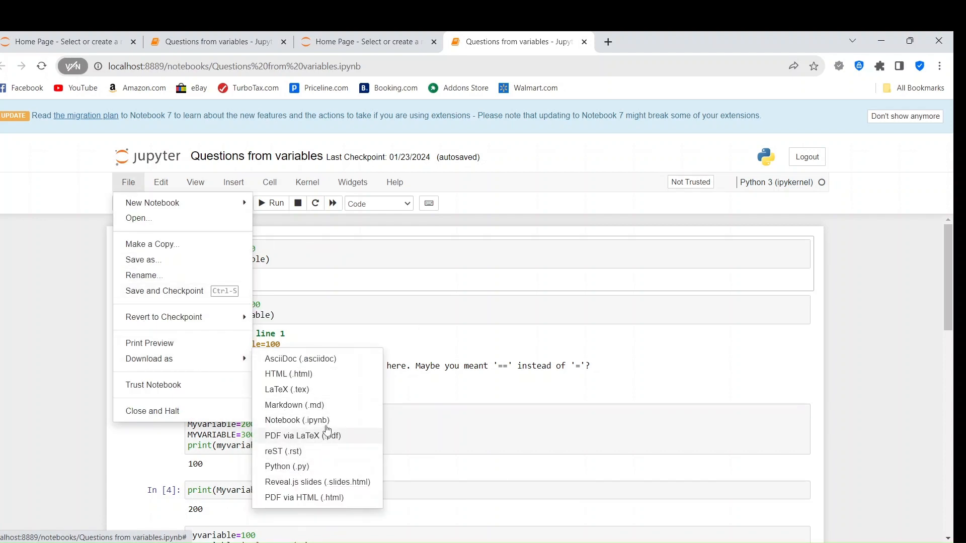
left_click(315, 423)
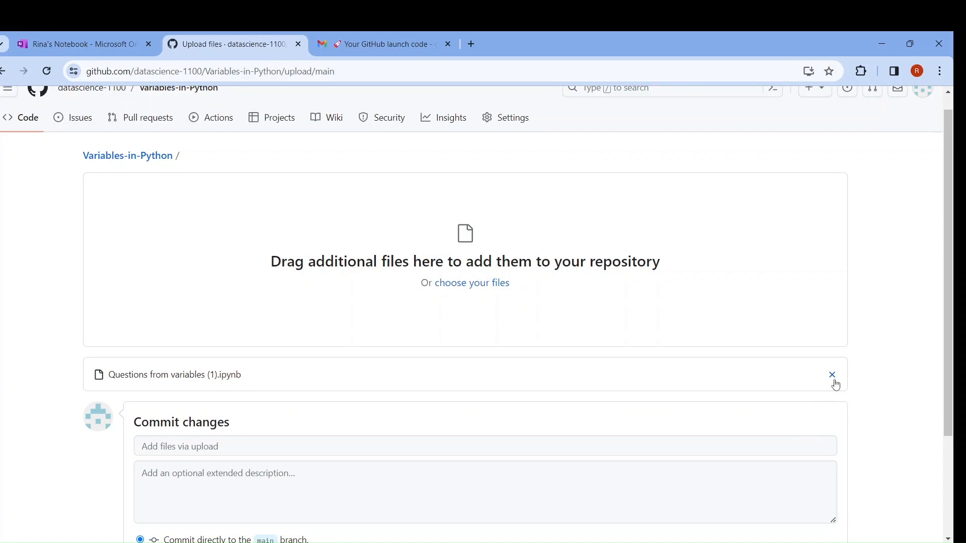
Step: Back in GitHub, replace the pending upload with "Questions from variables (1).ipynb" from Downloads and commit it directly to the main branch
left_click(833, 382)
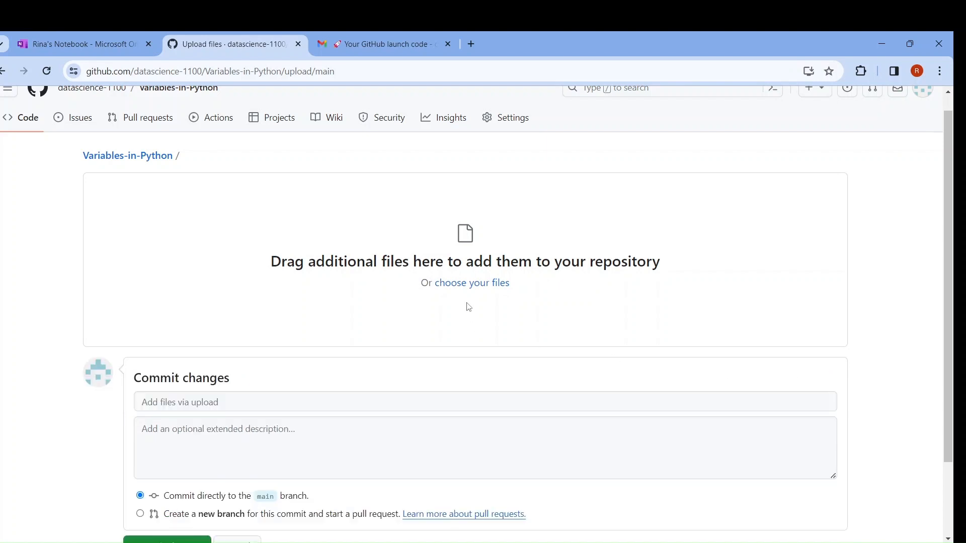
left_click(471, 283)
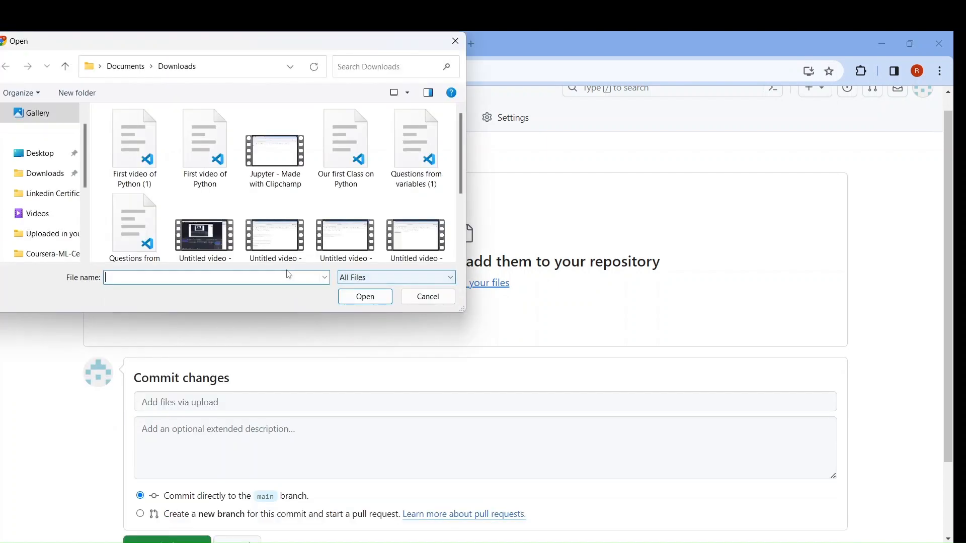
left_click(417, 171)
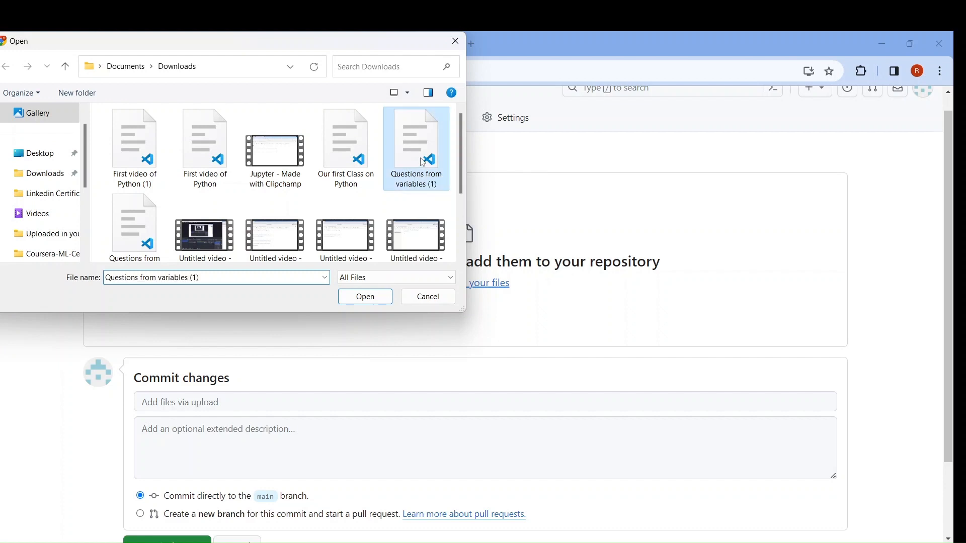
left_click(353, 301)
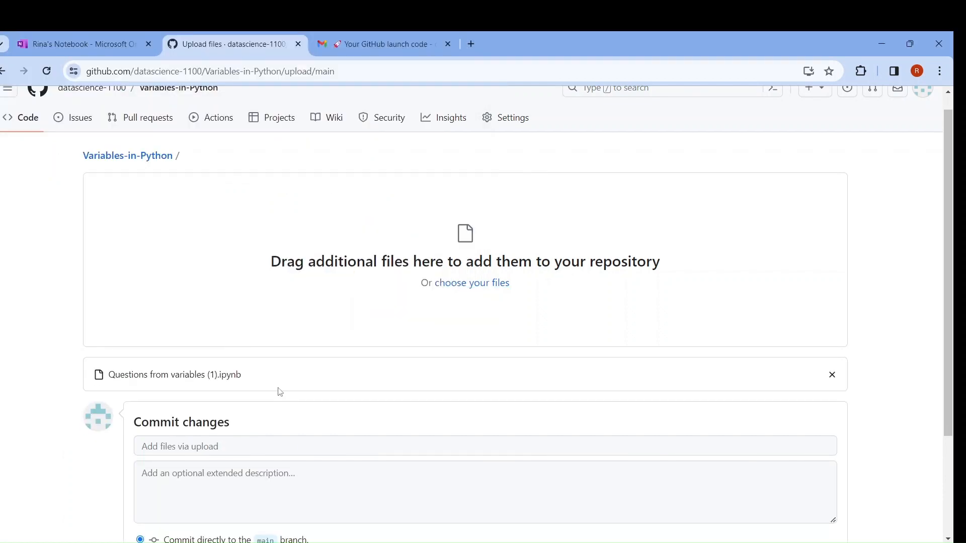
scroll(279, 392, "down", 3)
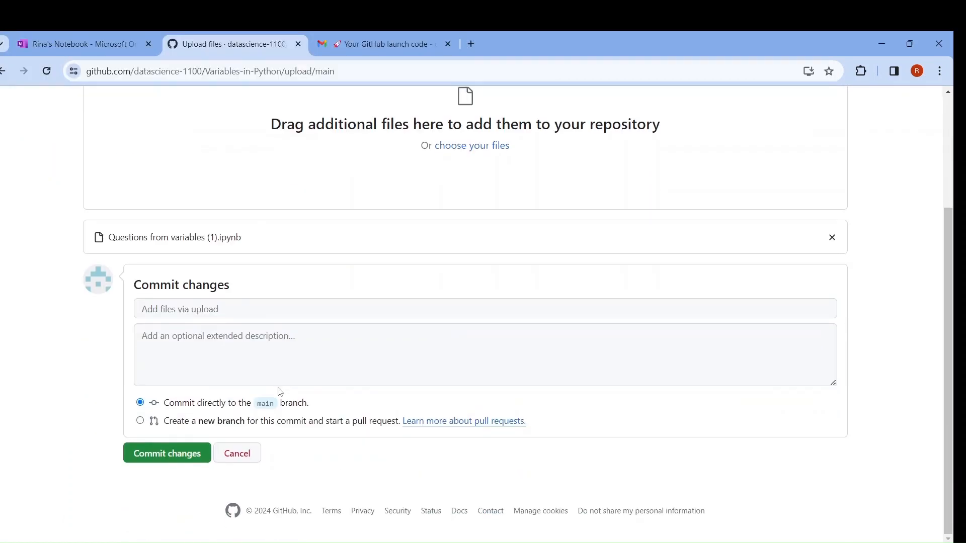
left_click(161, 455)
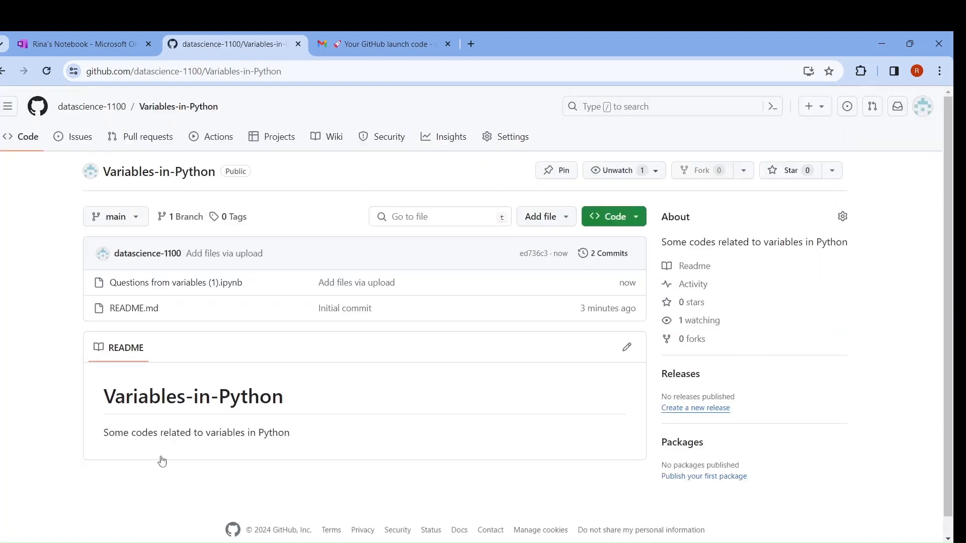
Step: Copy the repository's HTTPS clone URL and open it in a new browser tab
left_click(630, 223)
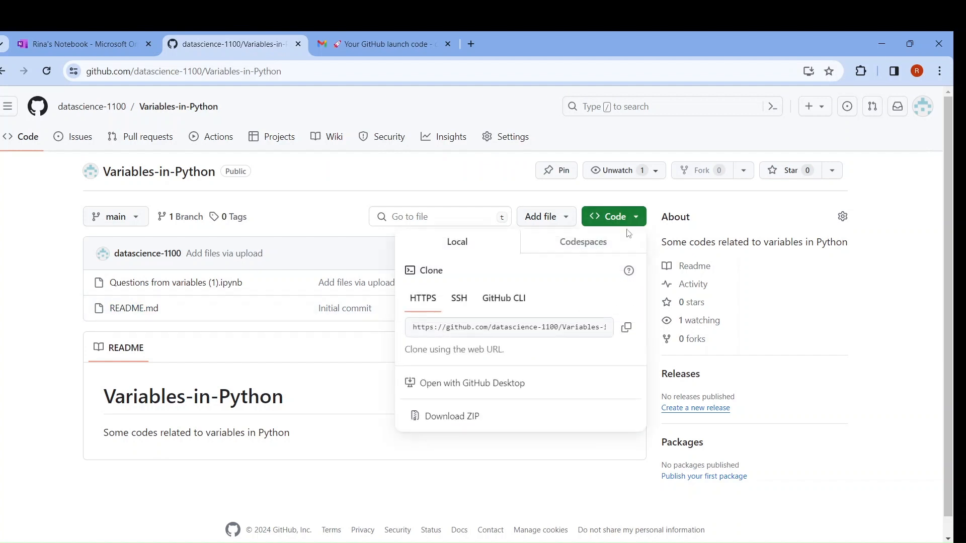
left_click(625, 328)
left_click(471, 44)
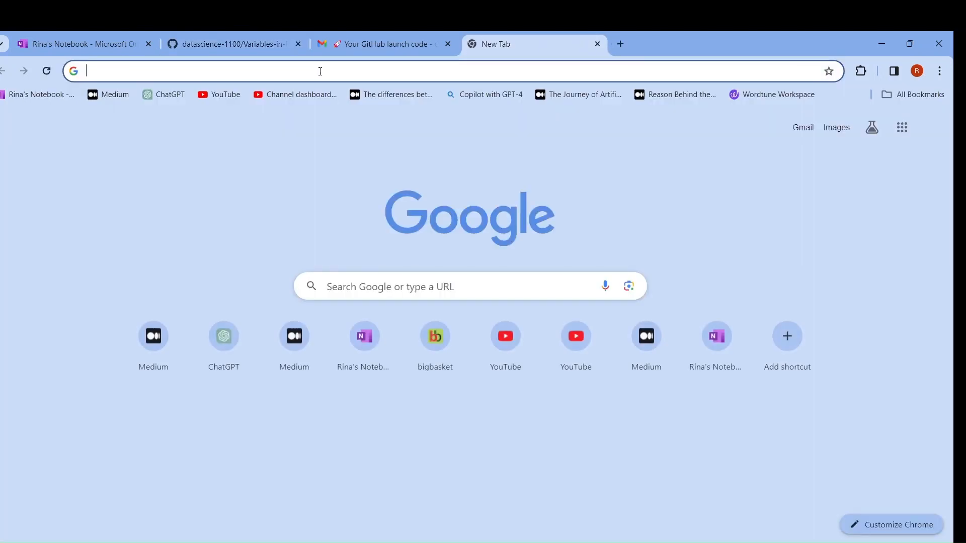
type("https://github.com/datascience-1100/Variables-in-Python.git")
key("Return")
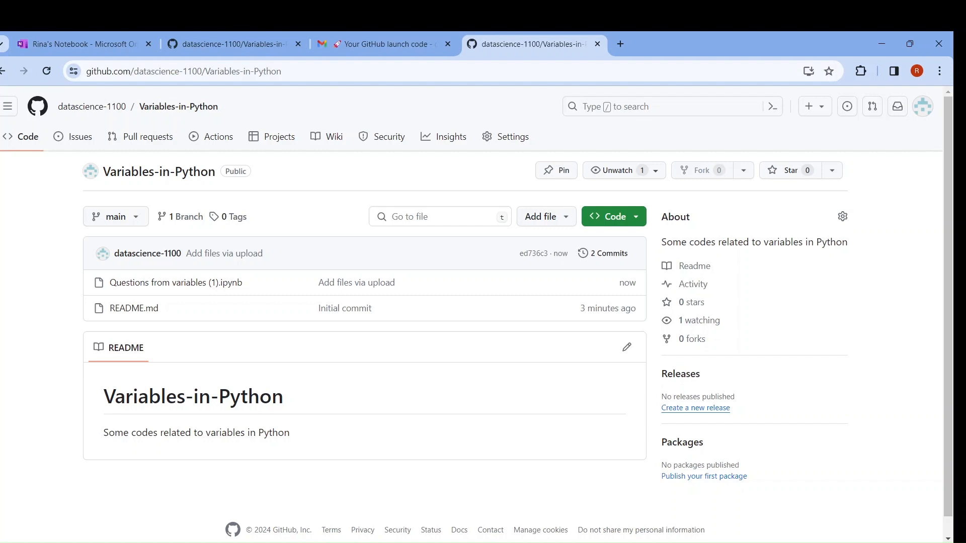
Step: Search the computer for Git Bash, open its terminal, and close the terminal window
key("super")
type("git ba")
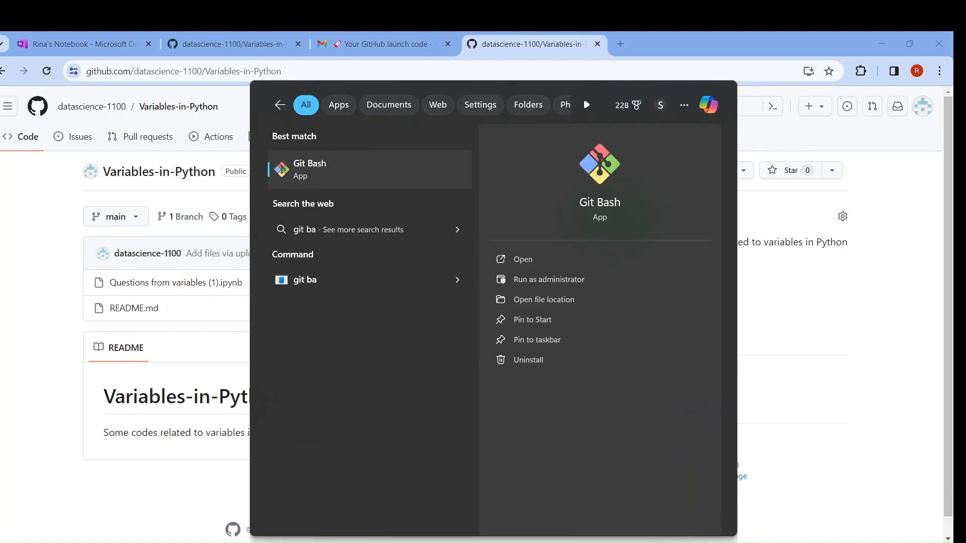
type("sh")
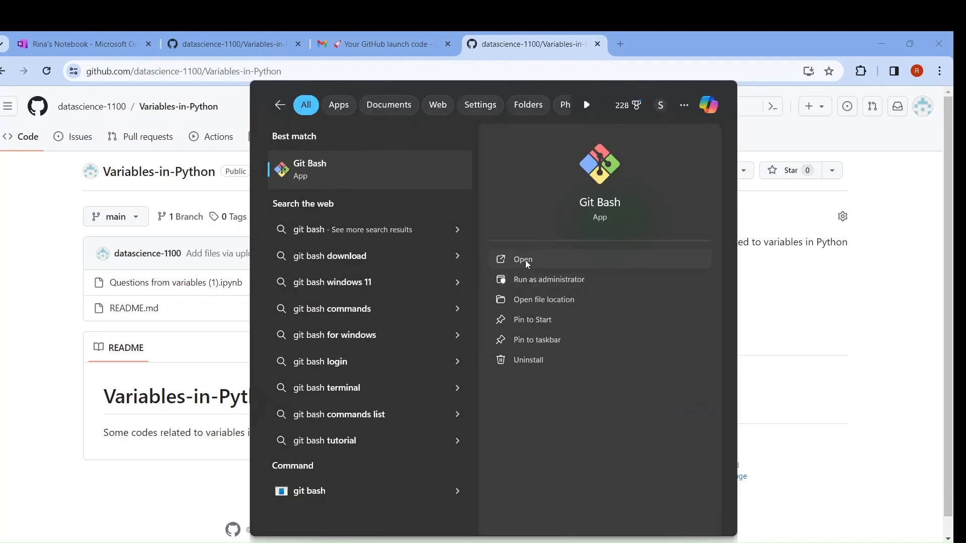
left_click(523, 260)
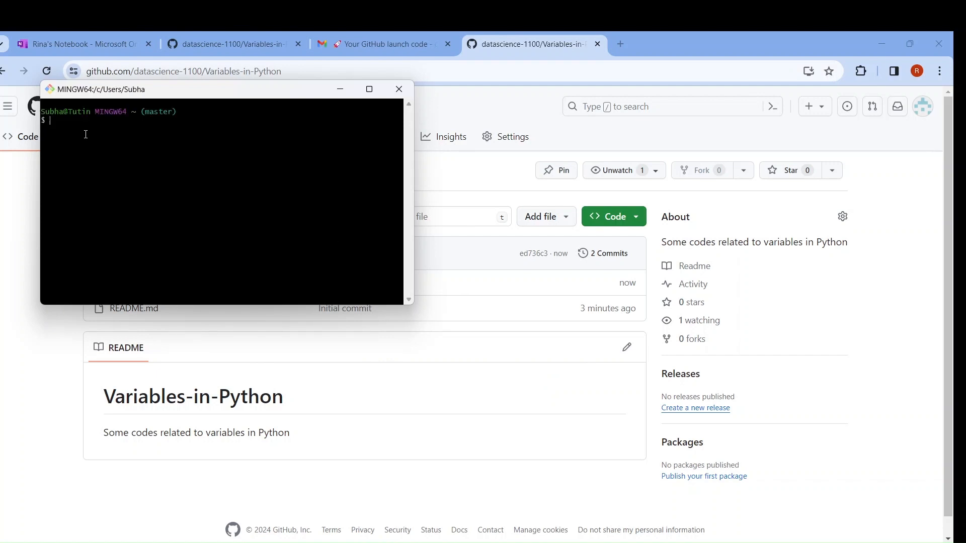
left_click(400, 90)
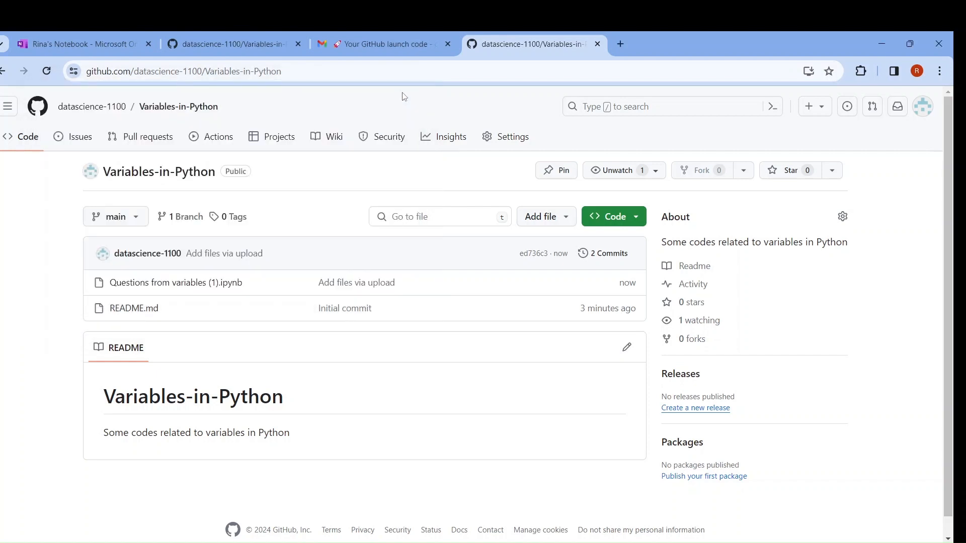